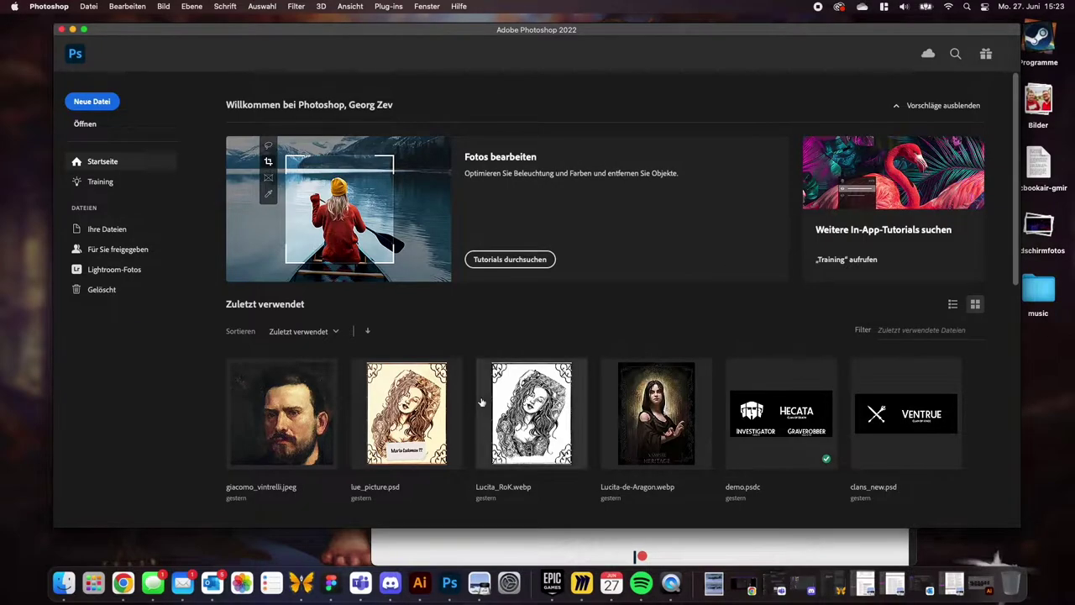
In a new Chrome tab, search 'google maps' and open Google Maps, centred on Graz
{"action": "left_click", "coordinate": [123, 582]}
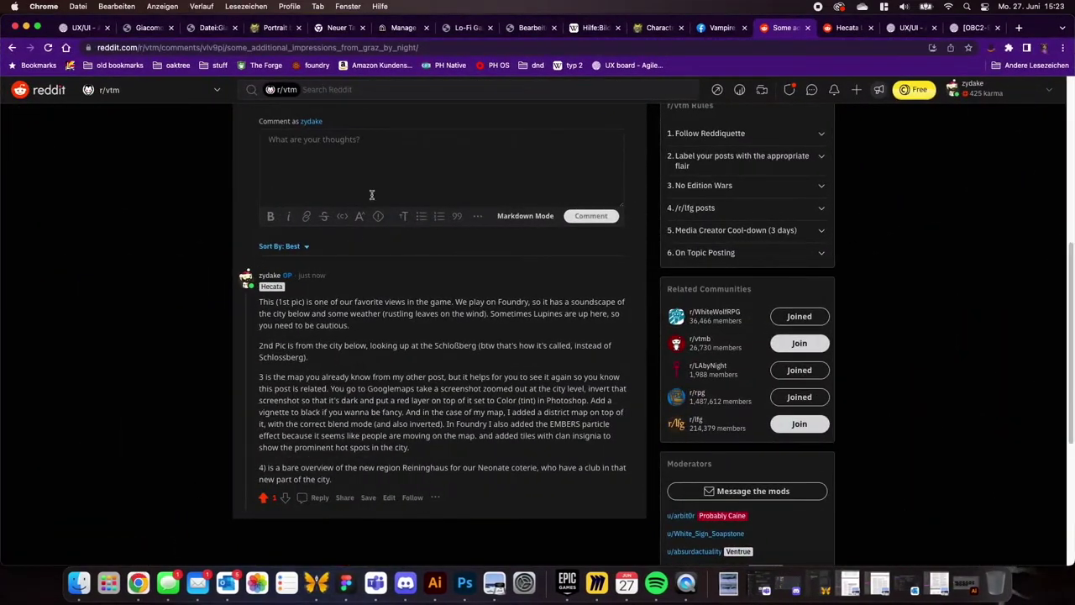
{"action": "key", "text": "super+t"}
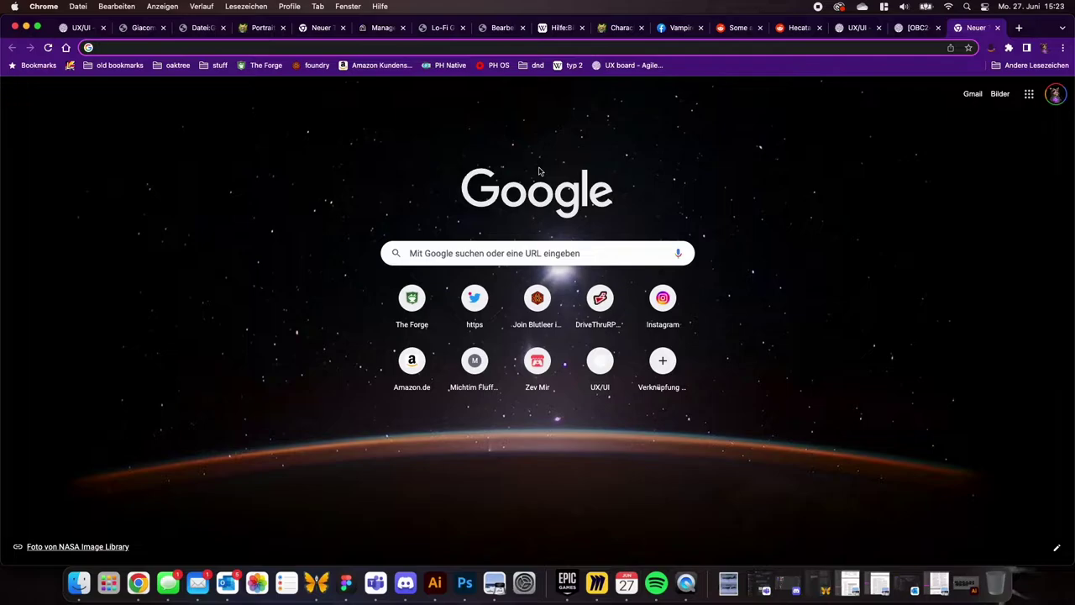
{"action": "left_click", "coordinate": [467, 255]}
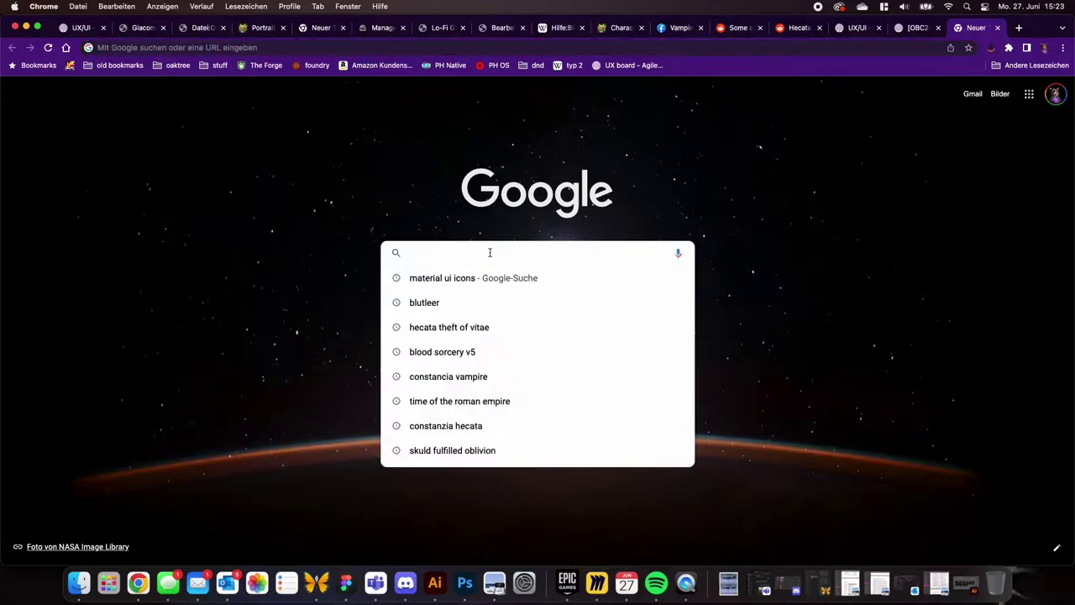
{"action": "type", "text": "google maps"}
{"action": "key", "text": "Return"}
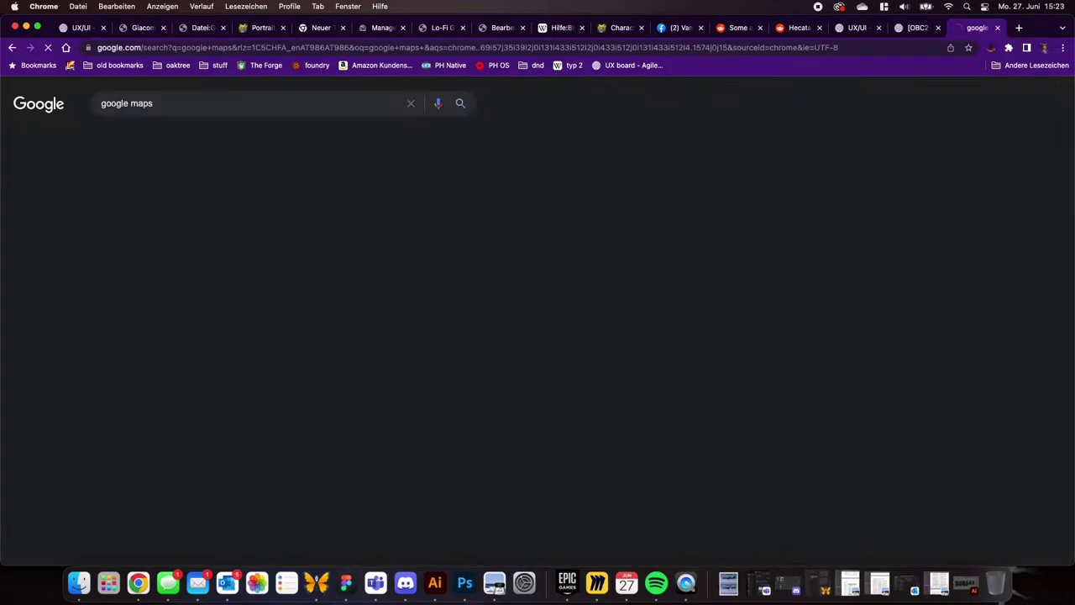
{"action": "left_click", "coordinate": [198, 209]}
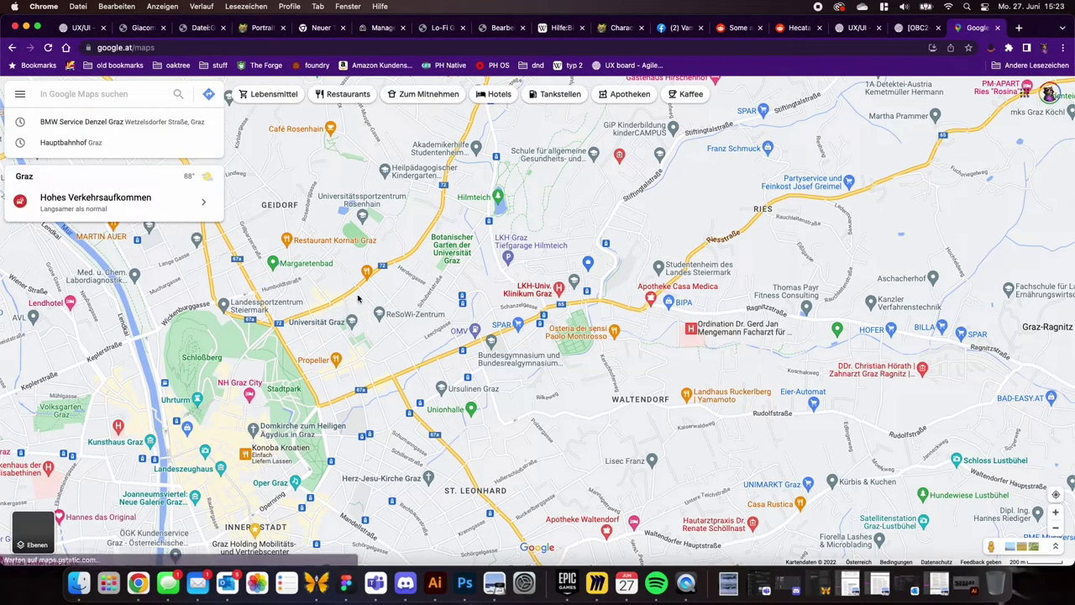
Search the map for 'Wien' and frame the whole city and its surroundings
{"action": "scroll", "coordinate": [359, 295], "scroll_direction": "down", "scroll_amount": 3}
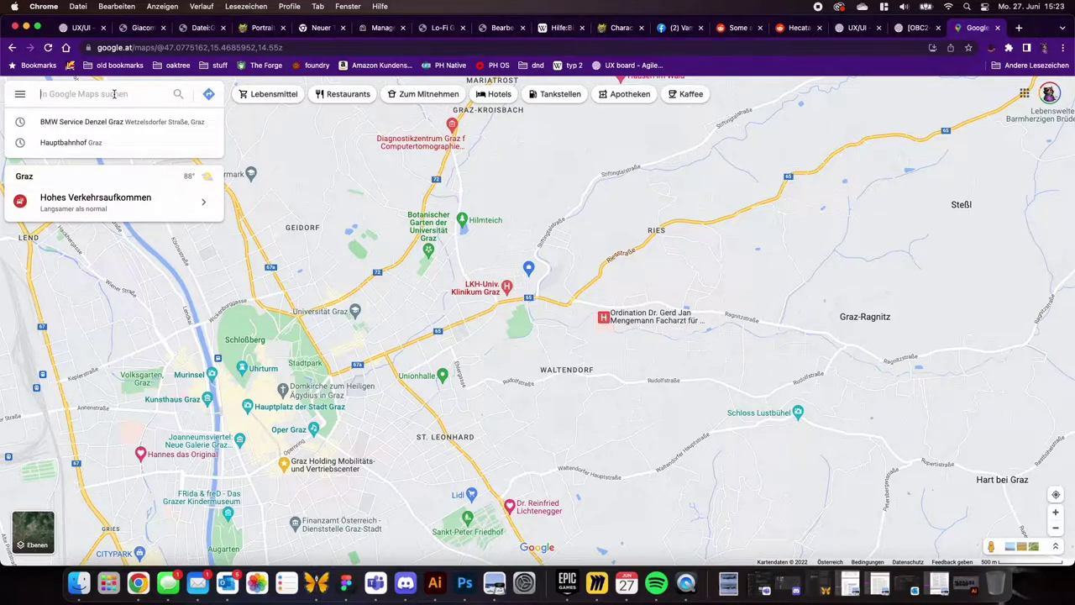
{"action": "type", "text": "Wien"}
{"action": "key", "text": "Return"}
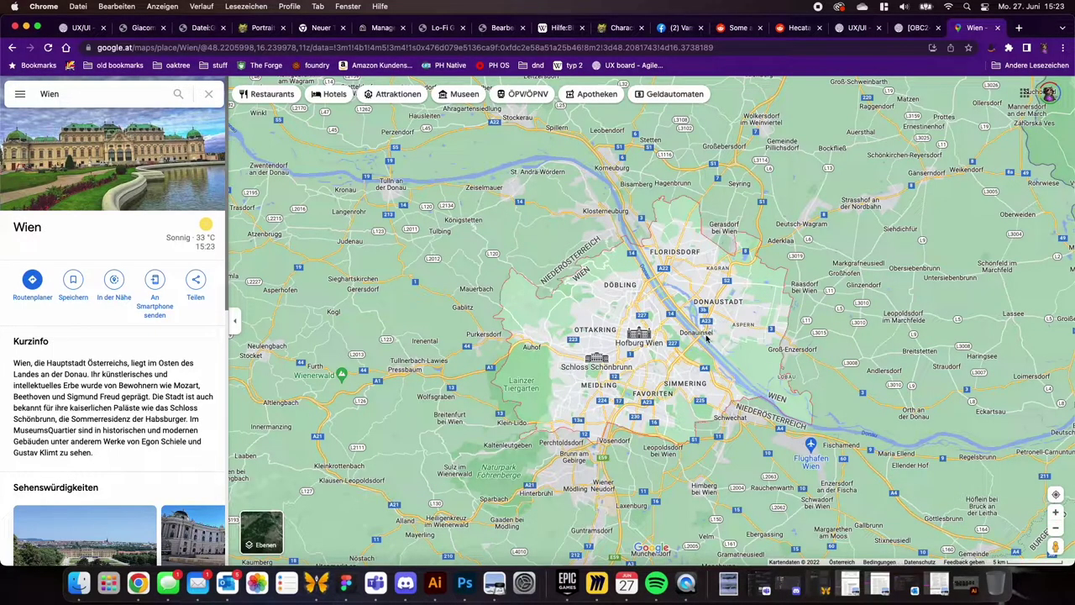
{"action": "scroll", "coordinate": [678, 334], "scroll_direction": "up", "scroll_amount": 2}
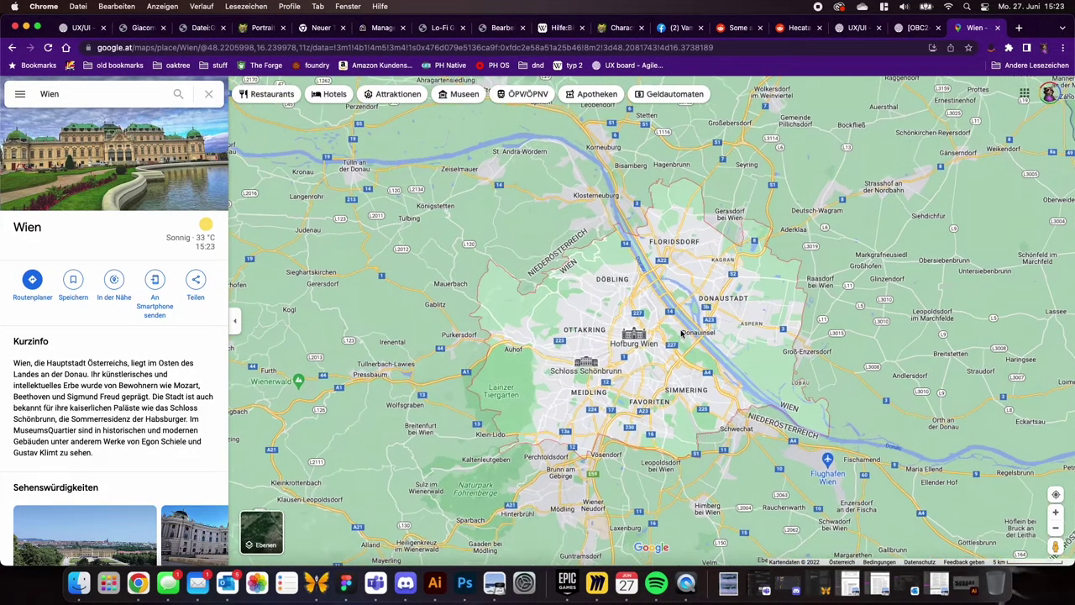
{"action": "right_click", "coordinate": [679, 334]}
{"action": "right_click", "coordinate": [648, 317]}
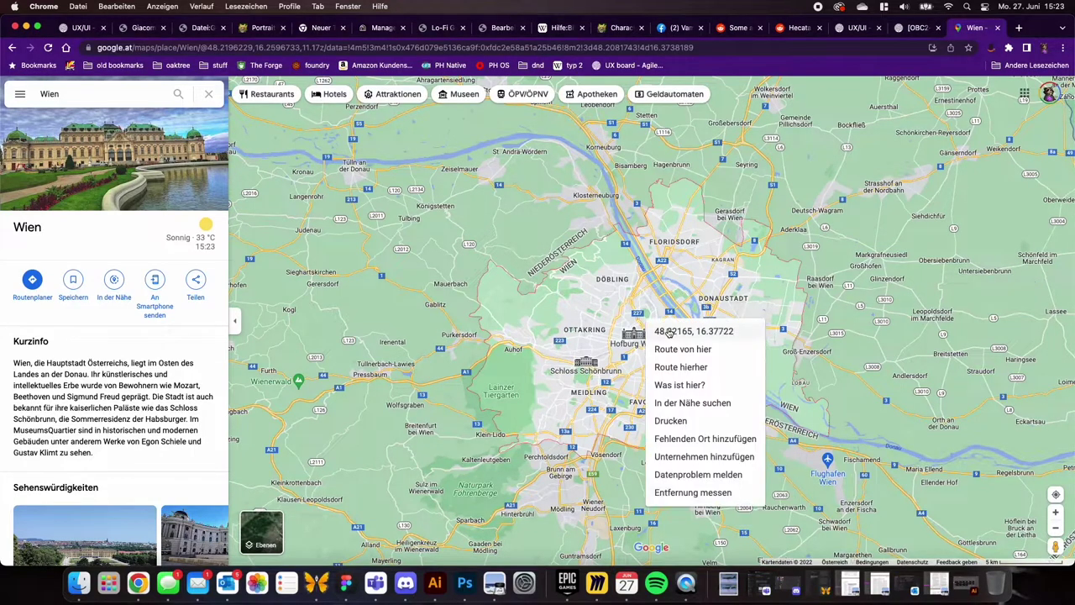
{"action": "left_click_drag", "start_coordinate": [658, 318], "coordinate": [621, 275]}
{"action": "left_click", "coordinate": [647, 241]}
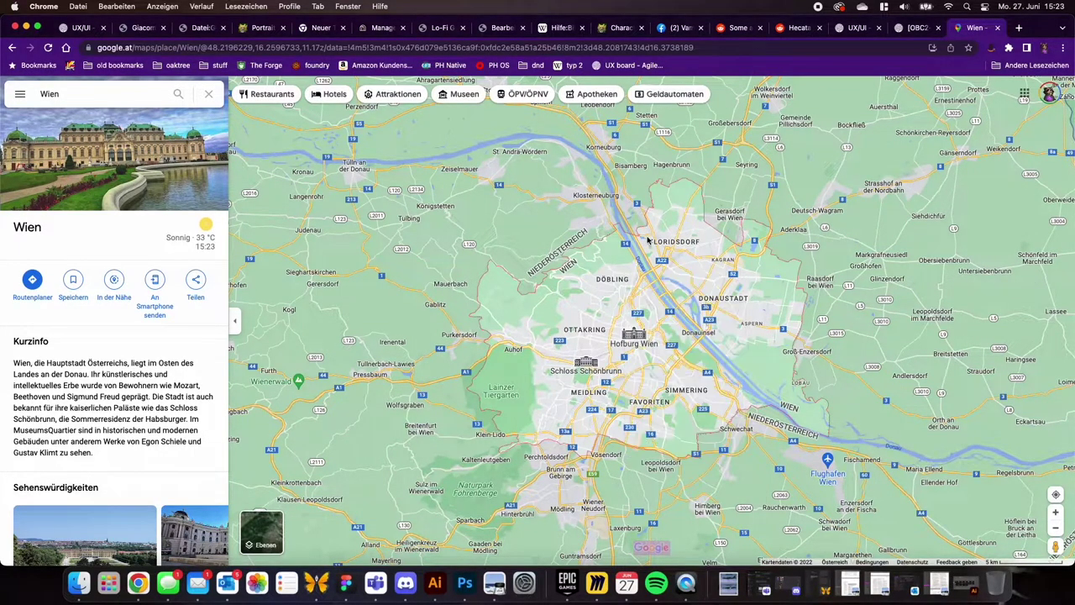
{"action": "scroll", "coordinate": [680, 325], "scroll_direction": "up", "scroll_amount": 2}
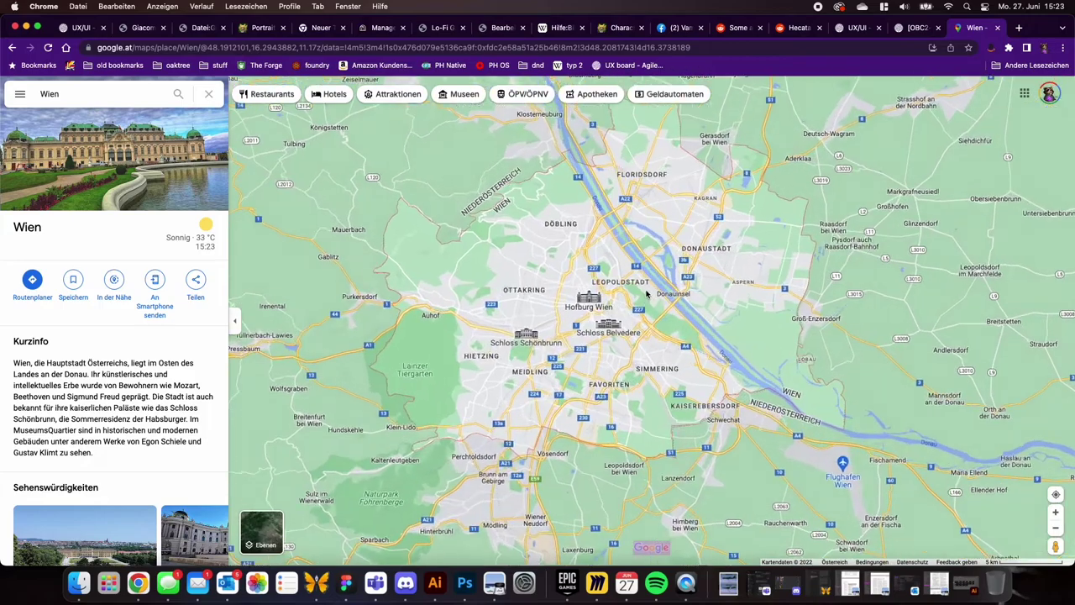
{"action": "scroll", "coordinate": [645, 298], "scroll_direction": "down", "scroll_amount": 2}
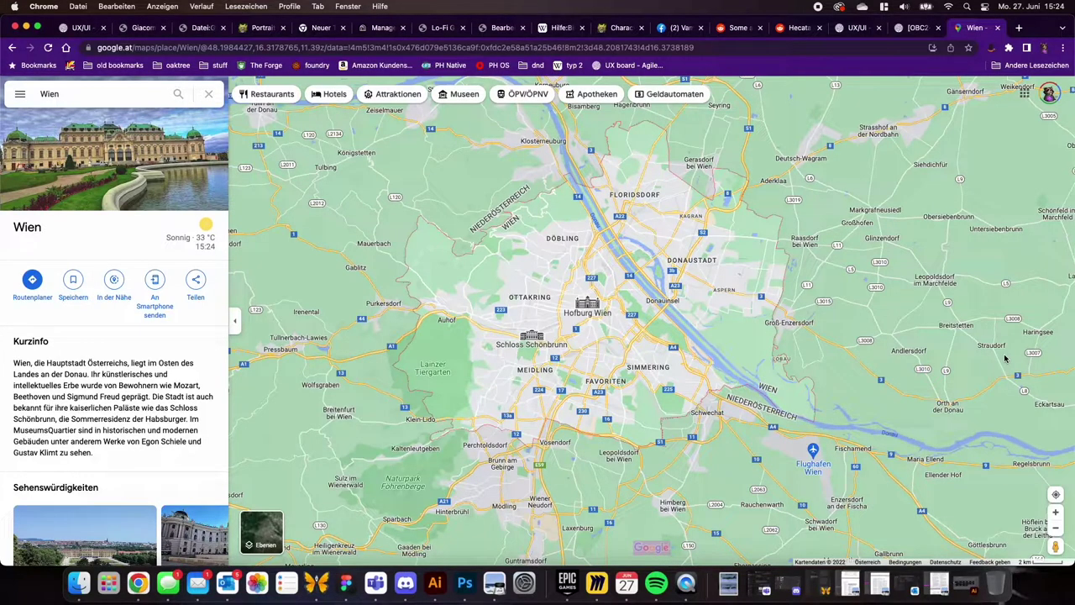
Take a window screenshot of the Chrome window showing the Vienna map
{"action": "key", "text": "super+shift+4"}
{"action": "key", "text": "space"}
{"action": "left_click", "coordinate": [931, 251]}
Open the screenshot in Photoshop and crop it twice down to the 1036 × 822 px map
{"action": "left_click_drag", "start_coordinate": [997, 516], "coordinate": [466, 595]}
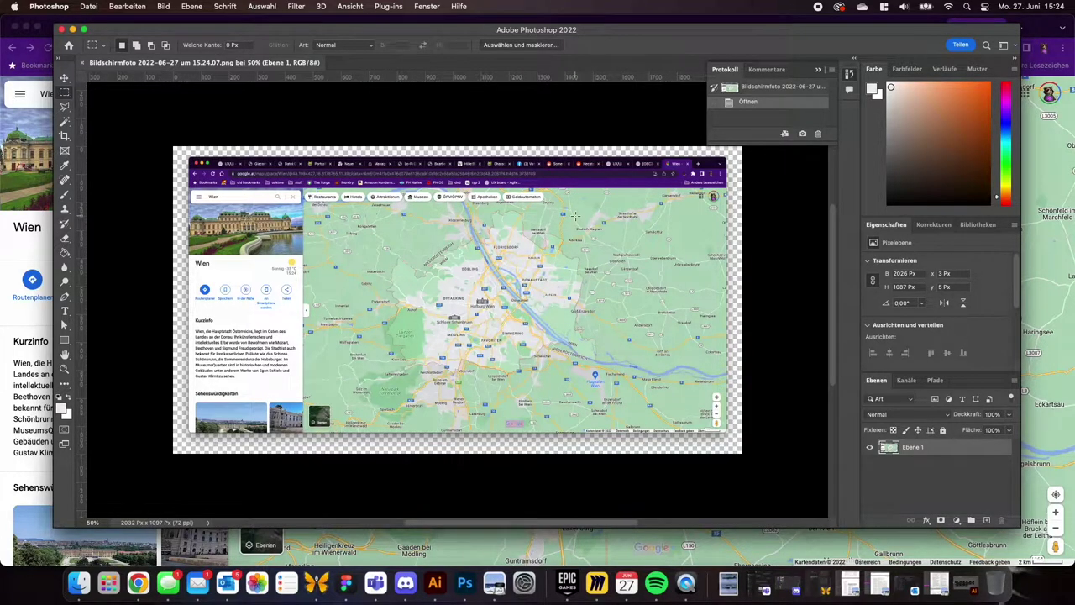
{"action": "key", "text": "c"}
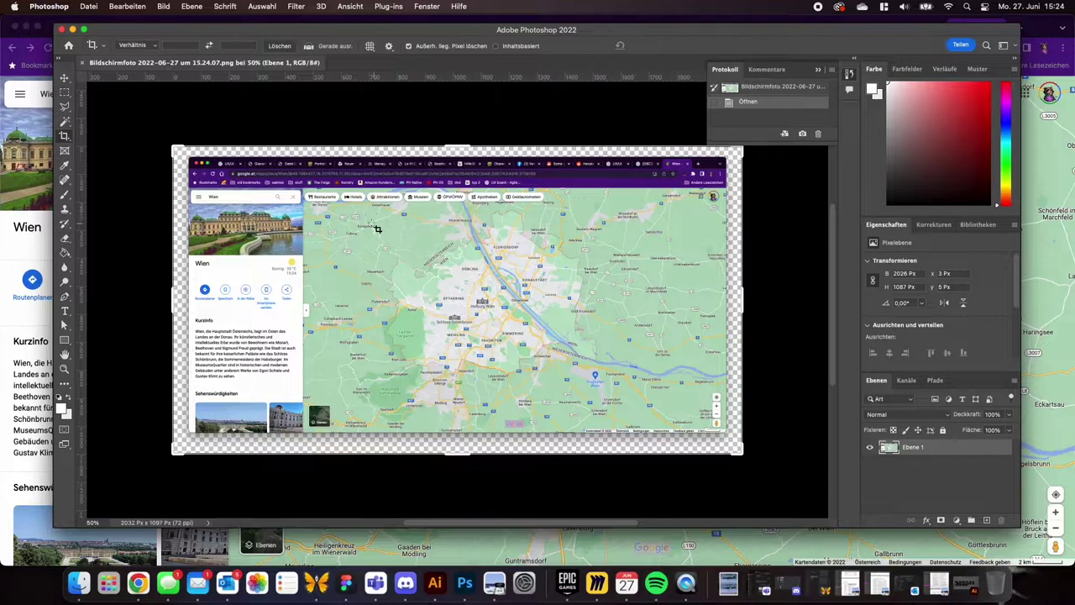
{"action": "left_click_drag", "start_coordinate": [351, 201], "coordinate": [623, 435]}
{"action": "left_click_drag", "start_coordinate": [592, 298], "coordinate": [605, 298]}
{"action": "left_click_drag", "start_coordinate": [456, 179], "coordinate": [456, 177]}
{"action": "left_click_drag", "start_coordinate": [321, 298], "coordinate": [309, 298]}
{"action": "key", "text": "Return"}
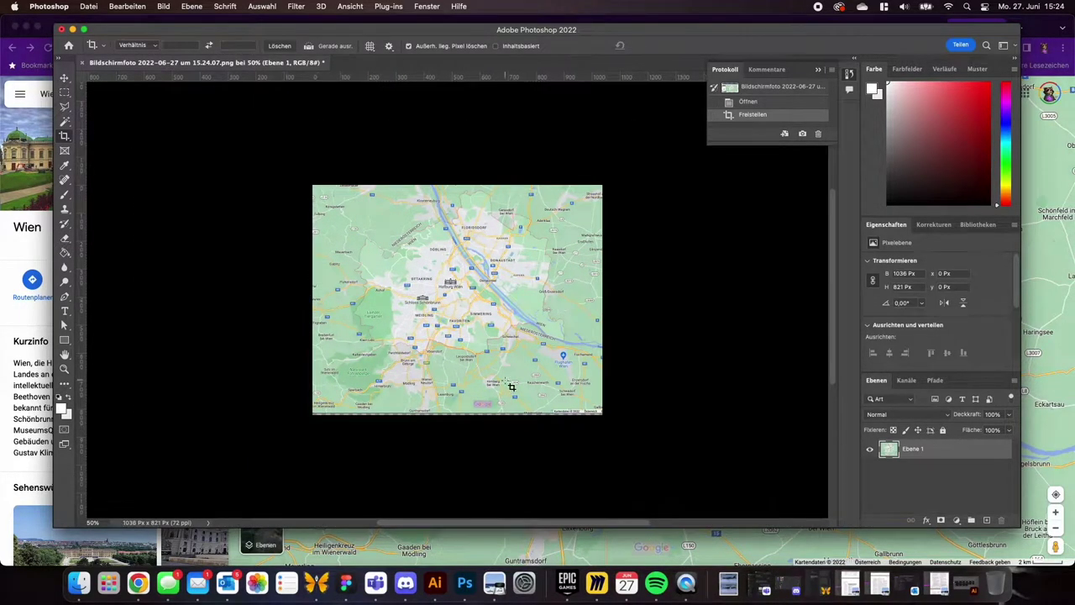
{"action": "left_click_drag", "start_coordinate": [295, 173], "coordinate": [750, 410]}
{"action": "key", "text": "Return"}
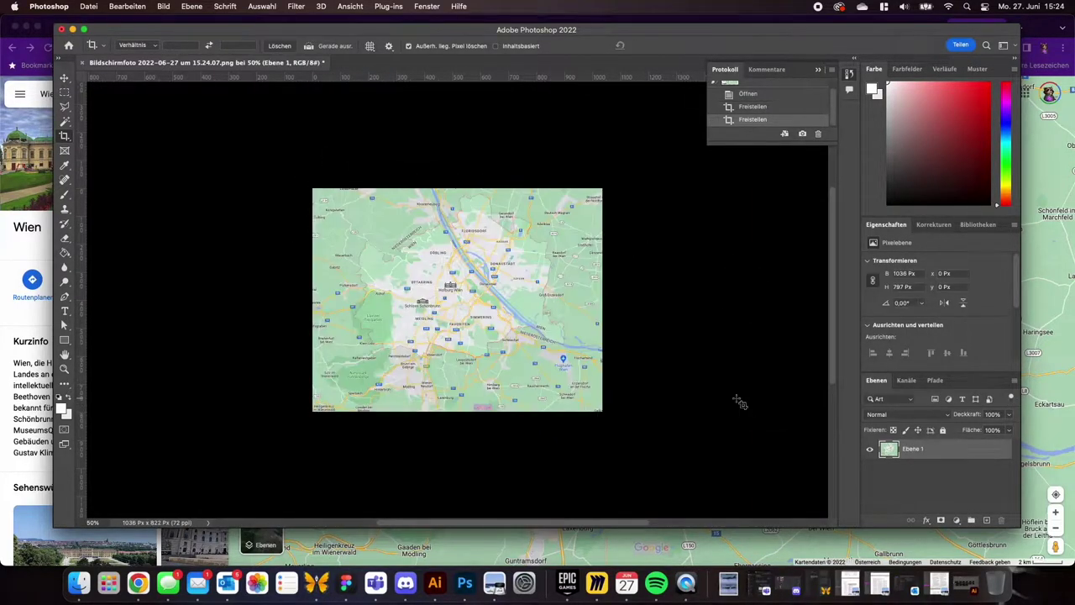
Zoom in and select the Google logo at the bottom of the map
{"action": "key", "text": "z"}
{"action": "left_click", "coordinate": [511, 396]}
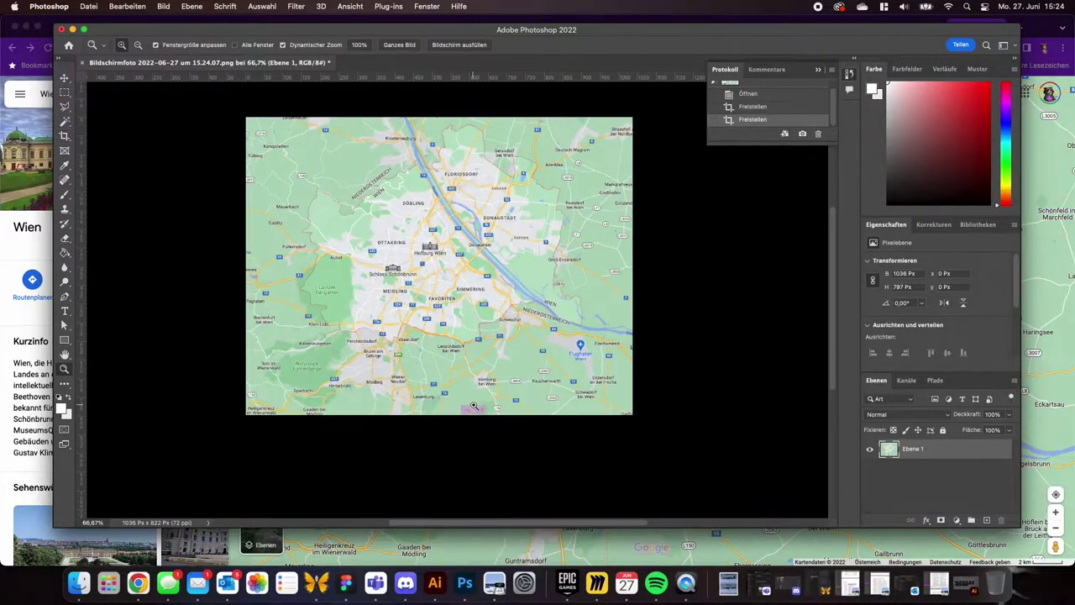
{"action": "left_click", "coordinate": [473, 406]}
{"action": "left_click", "coordinate": [473, 406]}
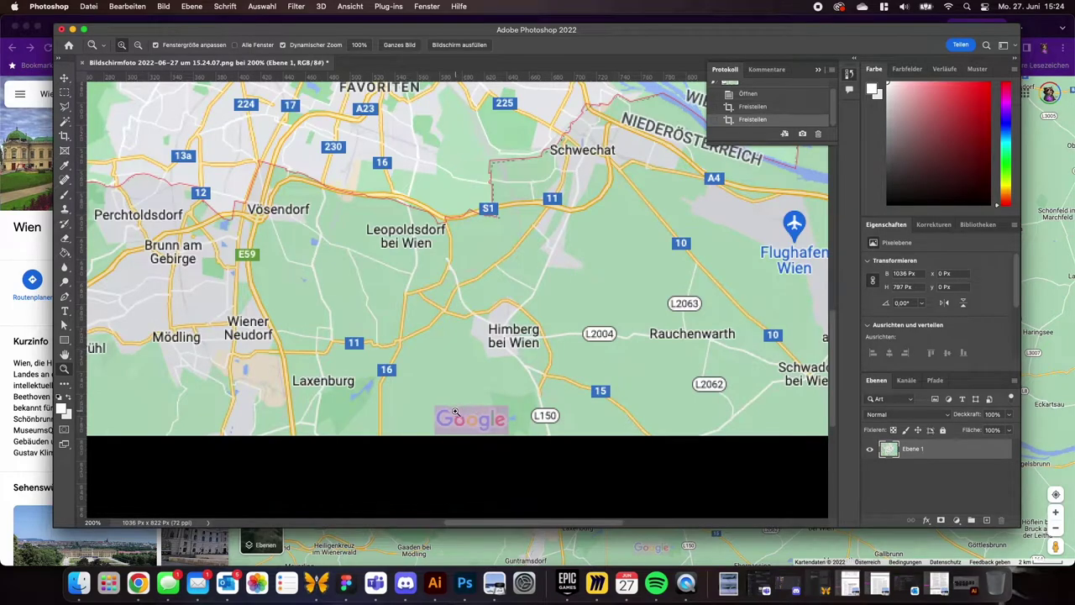
{"action": "key", "text": "m"}
{"action": "left_click_drag", "start_coordinate": [433, 405], "coordinate": [509, 448]}
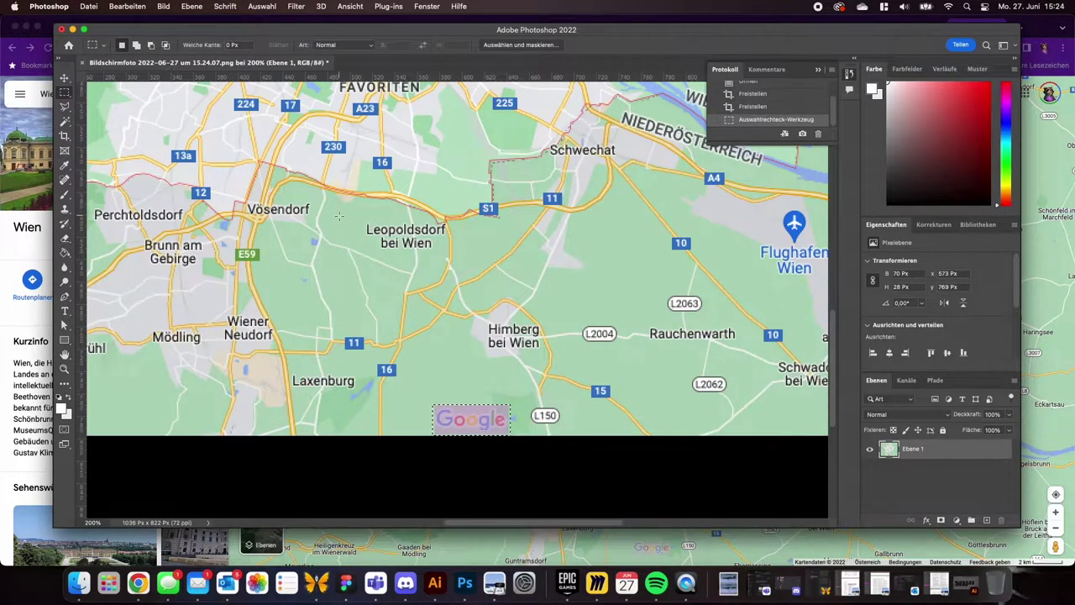
Remove the logo with Edit > Content-Aware Fill, then deselect and zoom back out
{"action": "left_click", "coordinate": [127, 7]}
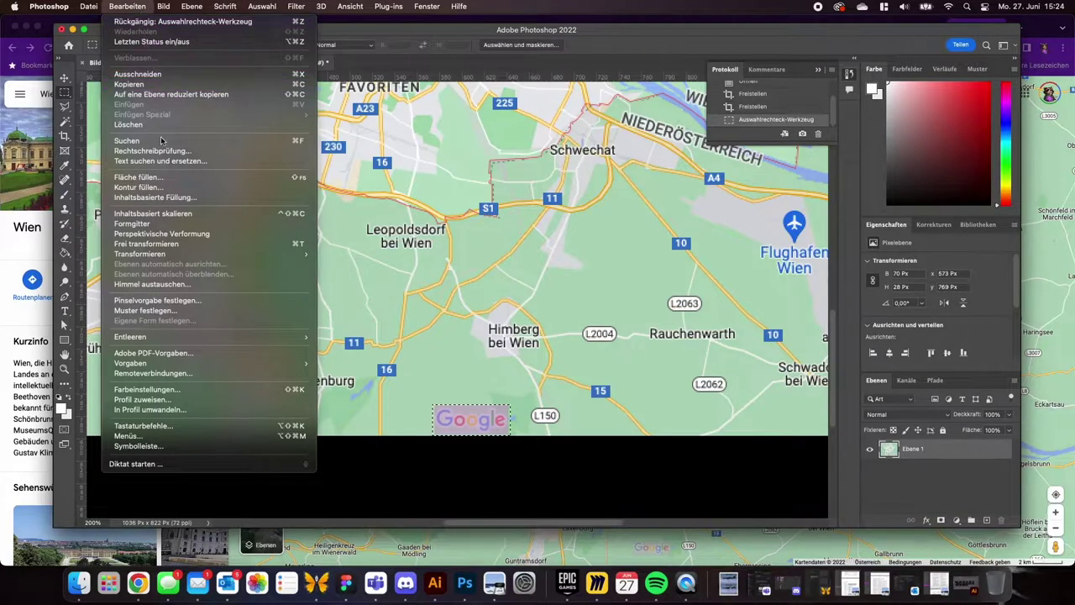
{"action": "left_click", "coordinate": [195, 200]}
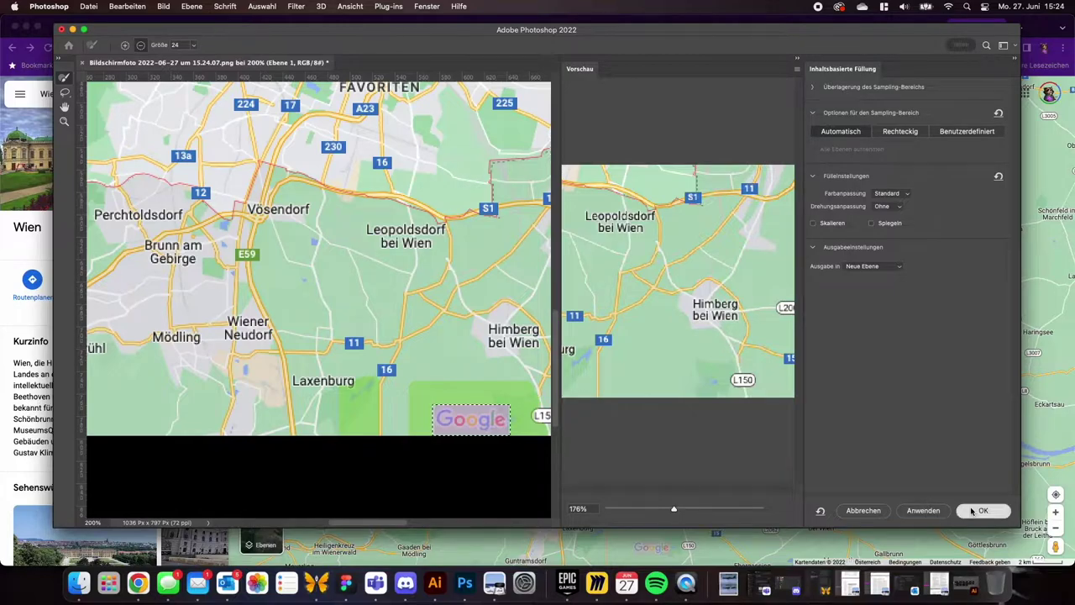
{"action": "left_click", "coordinate": [981, 509]}
{"action": "key", "text": "super+d"}
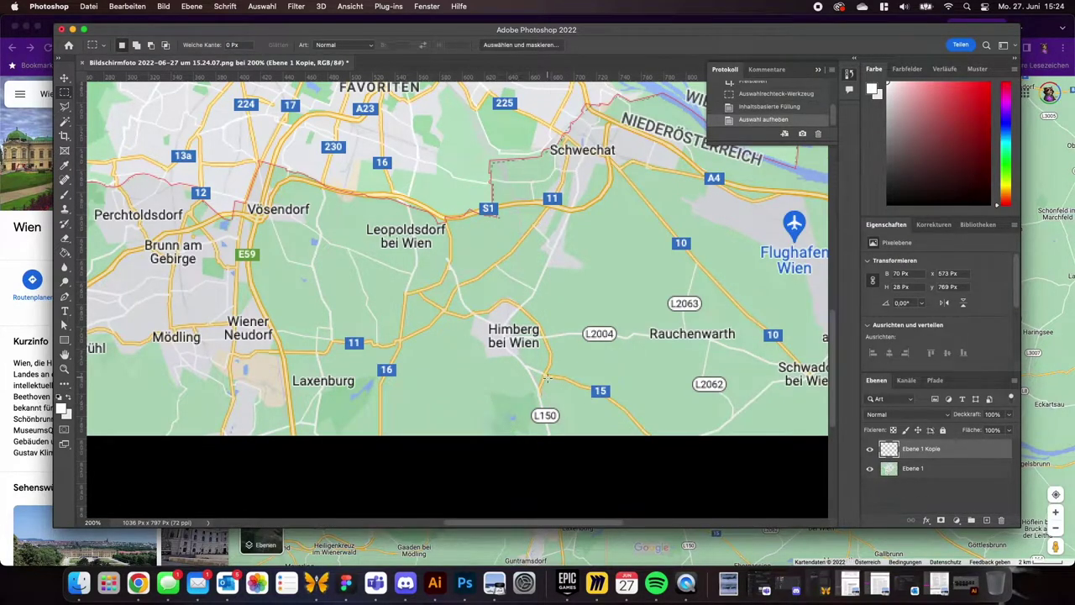
{"action": "key", "text": "z"}
{"action": "left_click", "coordinate": [535, 362], "text": "alt"}
{"action": "left_click", "coordinate": [487, 288], "text": "alt"}
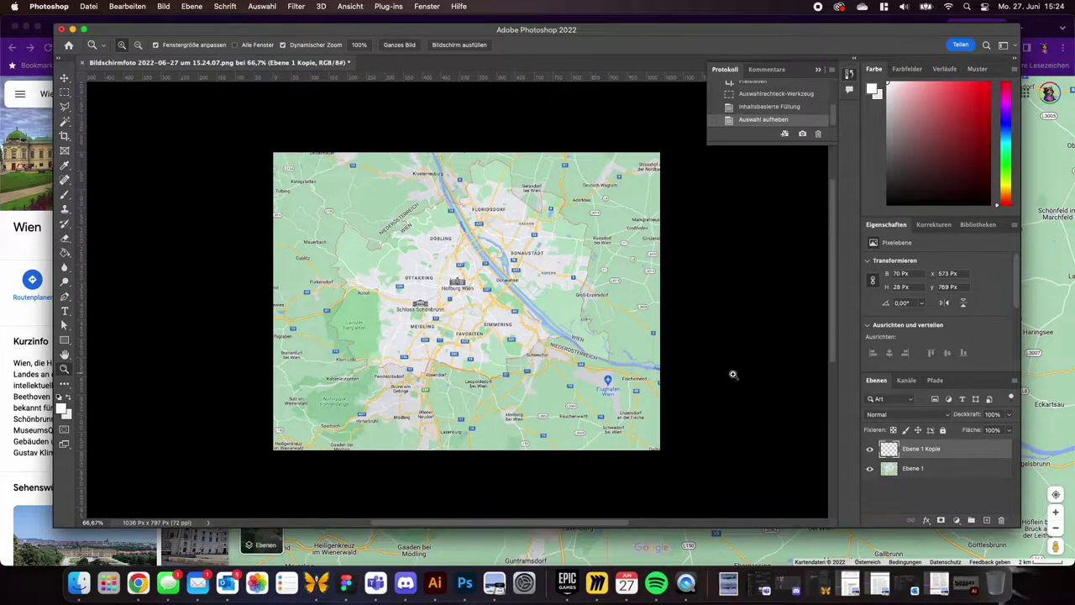
Merge the fill layer into Ebene 1 and invert the colours with Bild > Korrekturen > Umkehren
{"action": "key", "text": "super+e"}
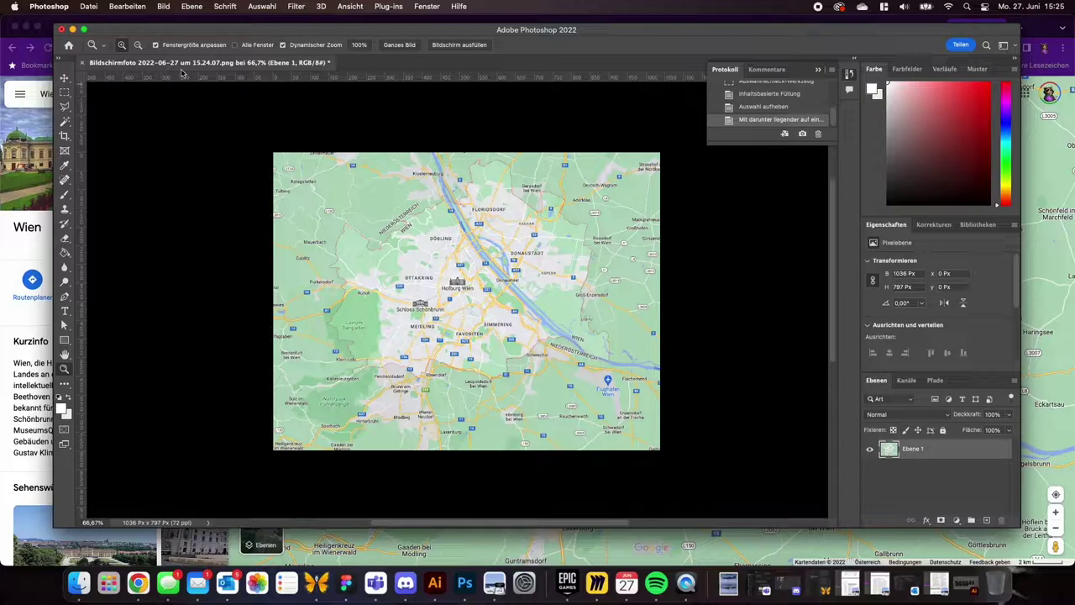
{"action": "left_click", "coordinate": [165, 7]}
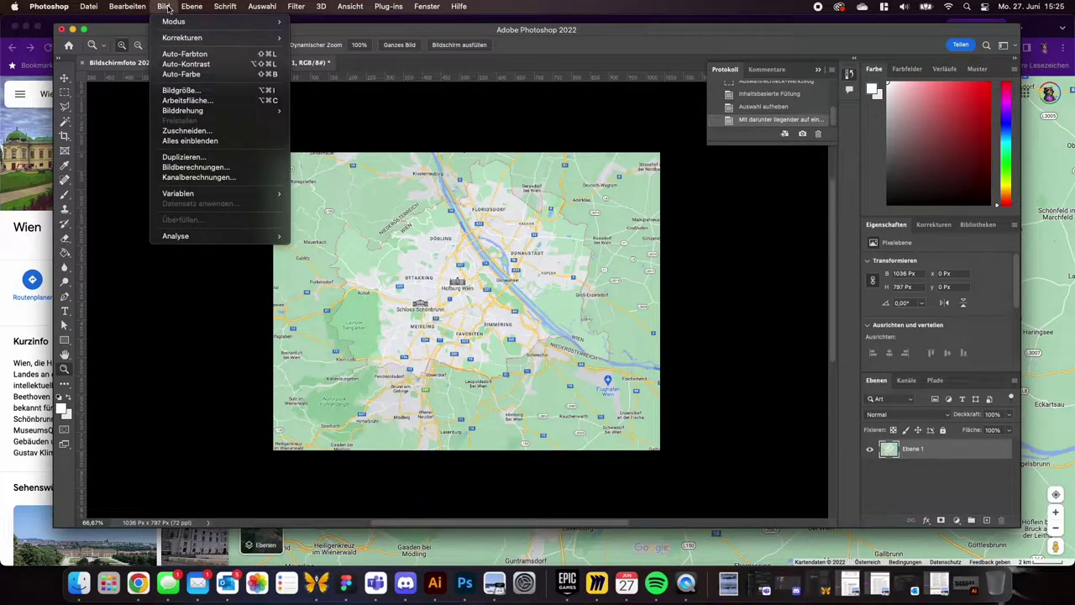
{"action": "mouse_move", "coordinate": [192, 7]}
{"action": "mouse_move", "coordinate": [177, 38]}
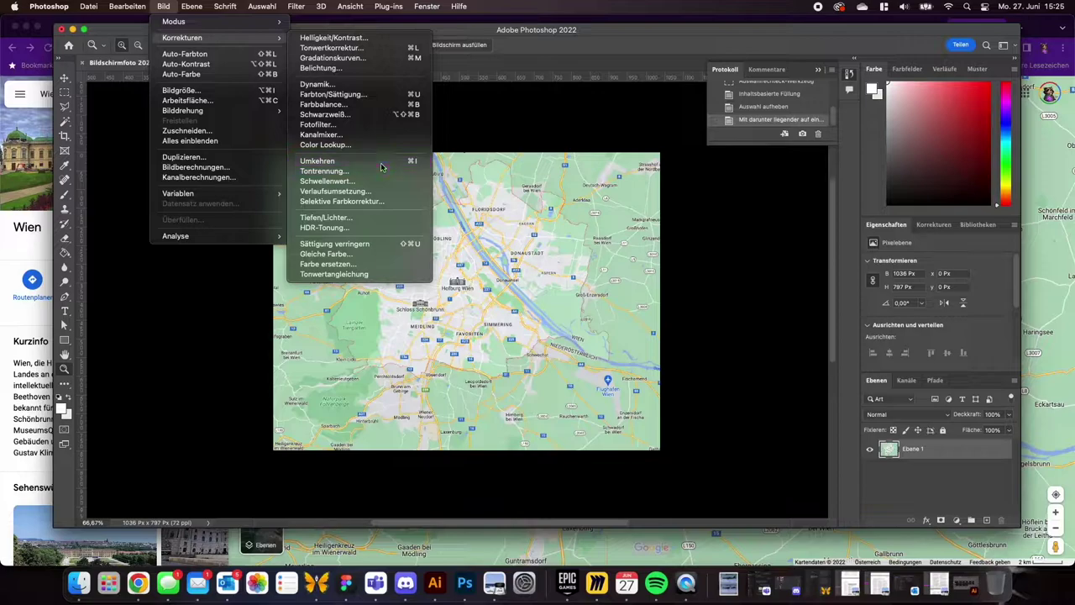
{"action": "left_click", "coordinate": [318, 161]}
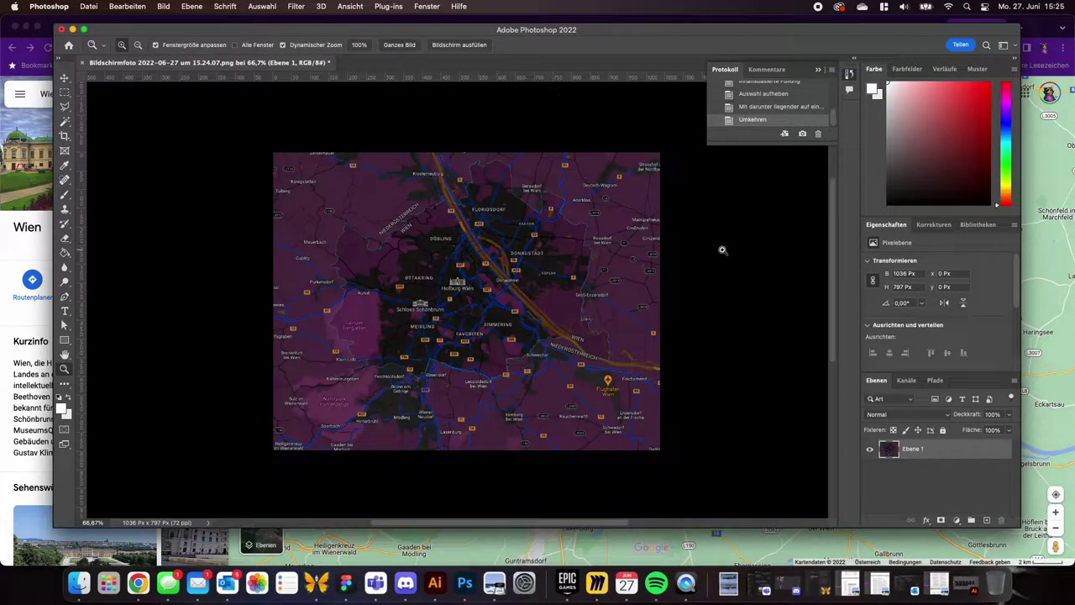
Add a deep red solid-colour fill layer, Farbfüllung 1, in Farbton blend mode
{"action": "left_click", "coordinate": [956, 521]}
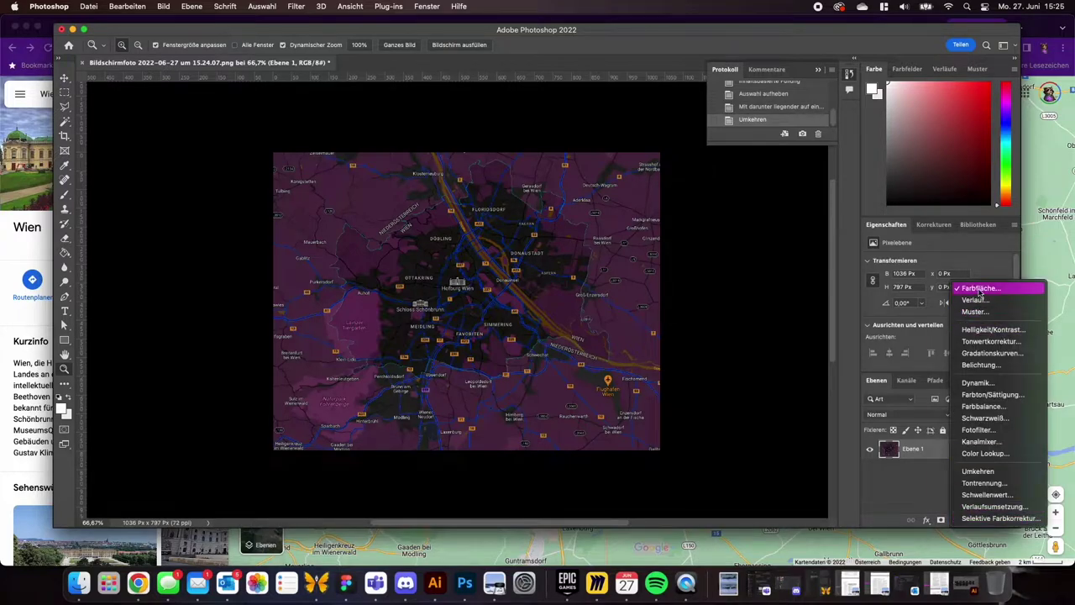
{"action": "left_click", "coordinate": [979, 288]}
{"action": "left_click", "coordinate": [507, 255]}
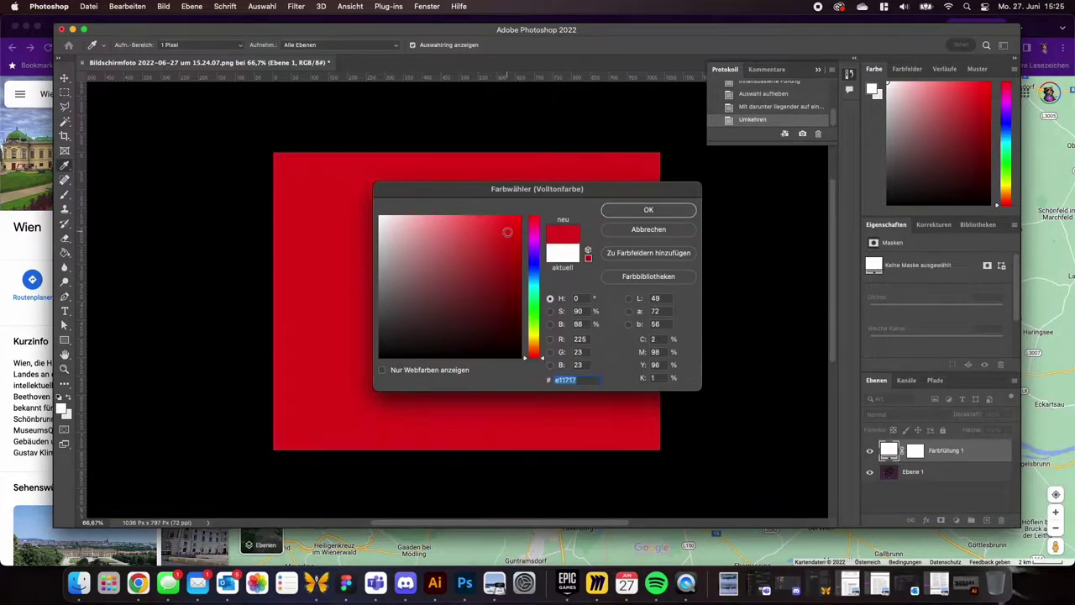
{"action": "left_click", "coordinate": [645, 209]}
{"action": "left_click", "coordinate": [916, 418]}
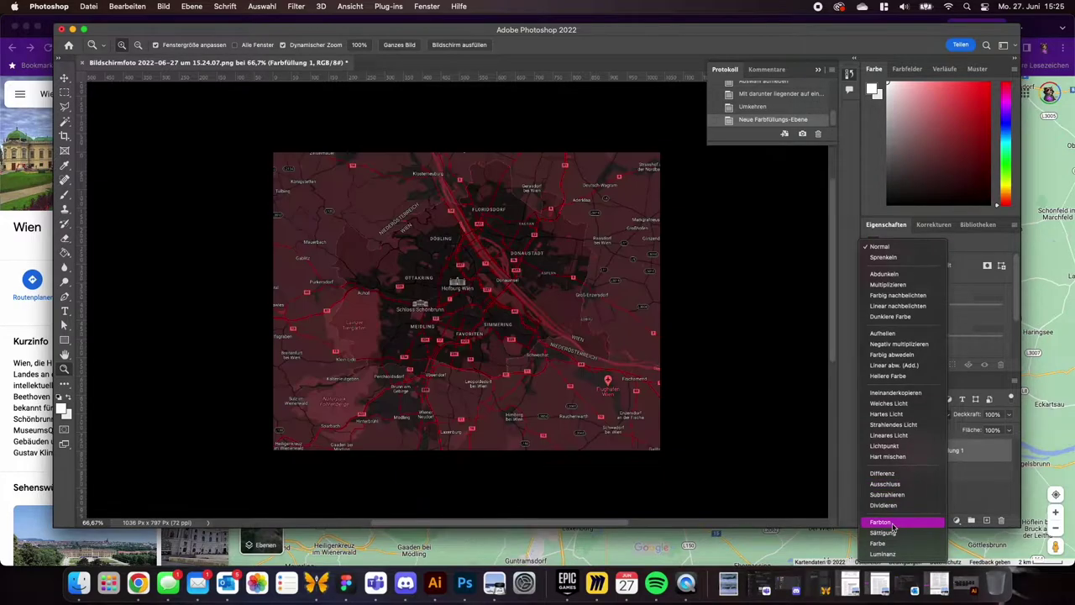
{"action": "left_click", "coordinate": [893, 522]}
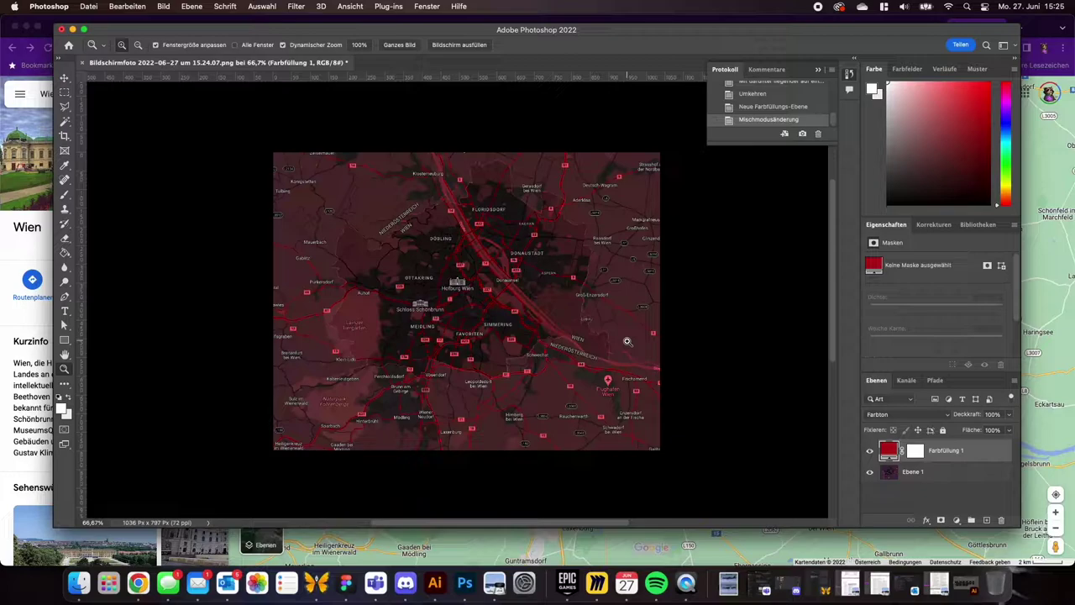
Give Ebene 1 a Schein nach innen (inner glow) effect with size raised to 169 px
{"action": "left_click", "coordinate": [922, 475]}
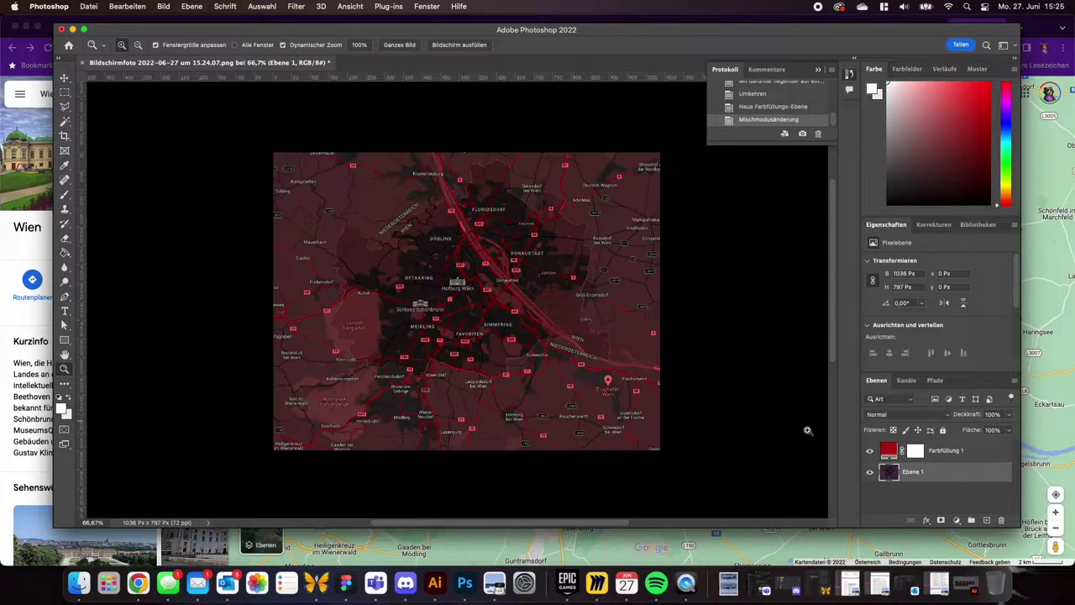
{"action": "left_click", "coordinate": [926, 521]}
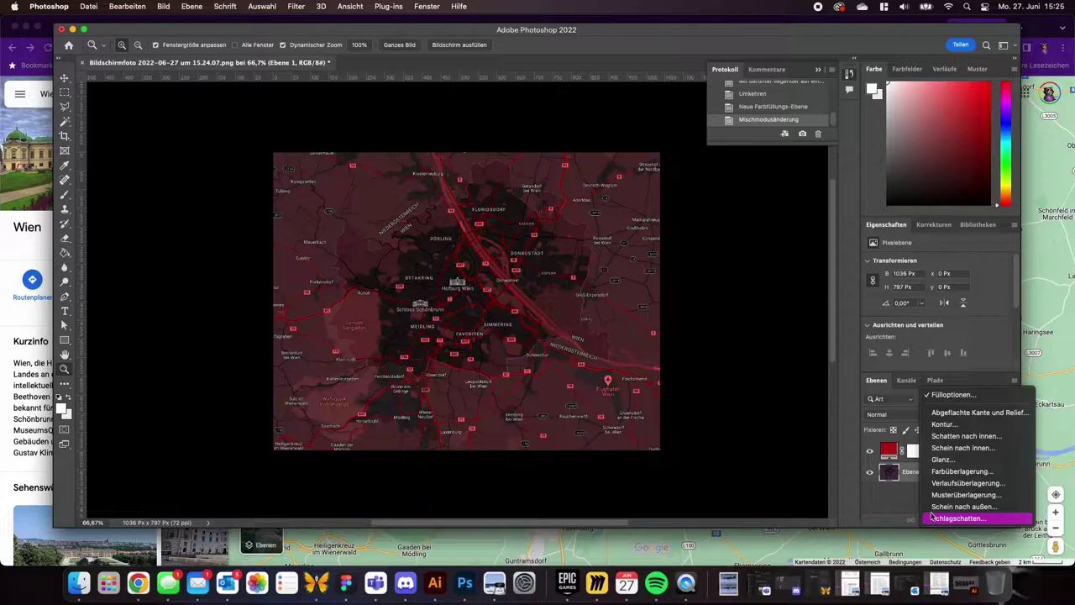
{"action": "left_click", "coordinate": [959, 448]}
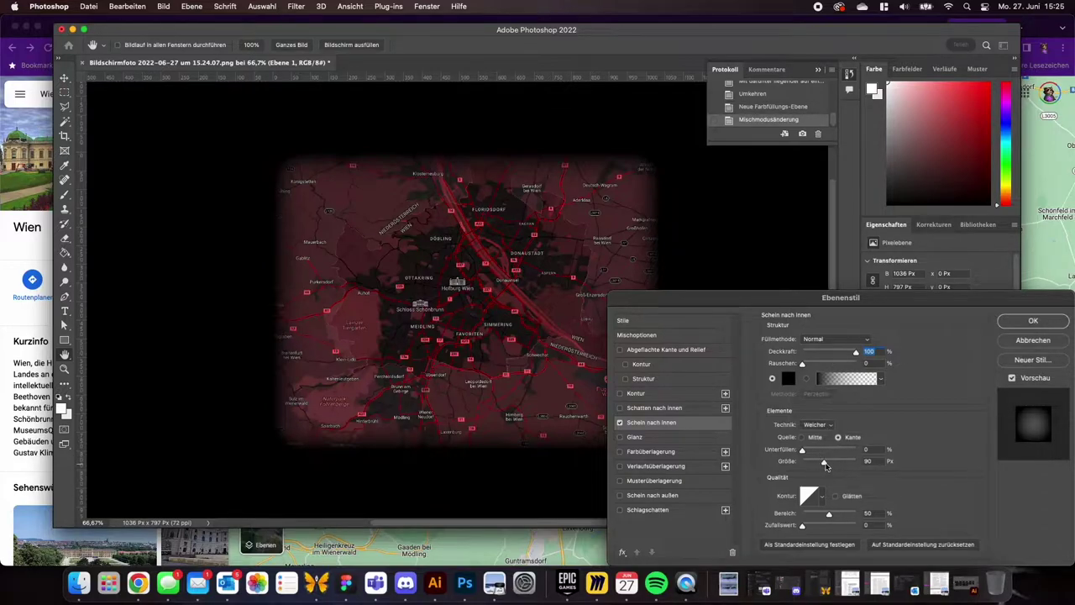
{"action": "mouse_move", "coordinate": [826, 467]}
{"action": "left_mouse_down"}
{"action": "mouse_move", "coordinate": [848, 463]}
{"action": "mouse_move", "coordinate": [838, 462]}
{"action": "left_mouse_up"}
{"action": "left_click", "coordinate": [1034, 322]}
{"action": "key", "text": "z"}
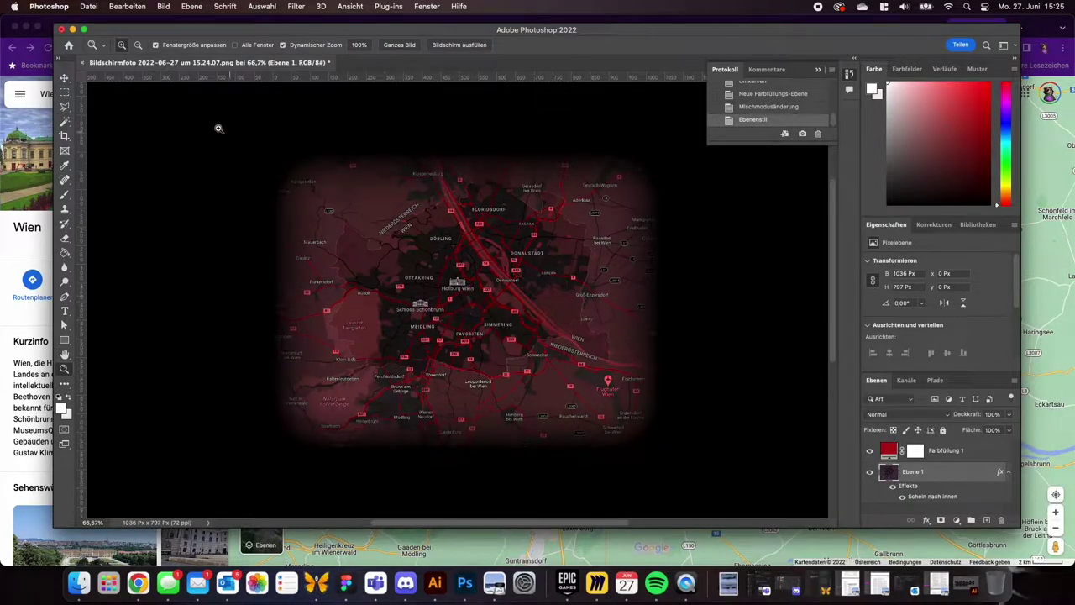
Quick-export the map as PNG via Datei > Exportieren, saving it as vienna in blutleer2020
{"action": "left_click", "coordinate": [97, 9]}
{"action": "mouse_move", "coordinate": [128, 167]}
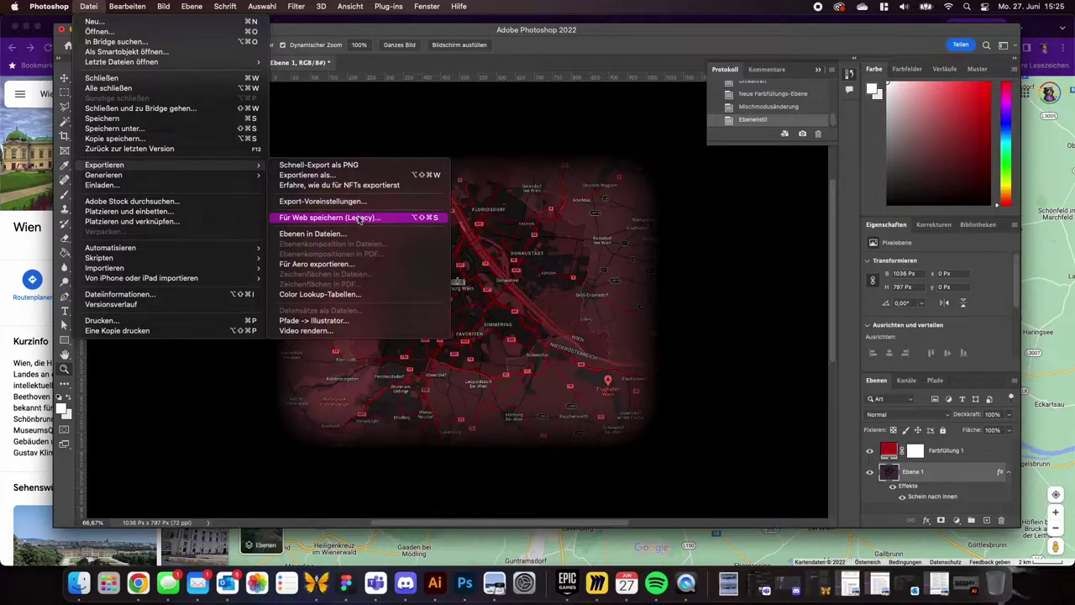
{"action": "left_click", "coordinate": [354, 167]}
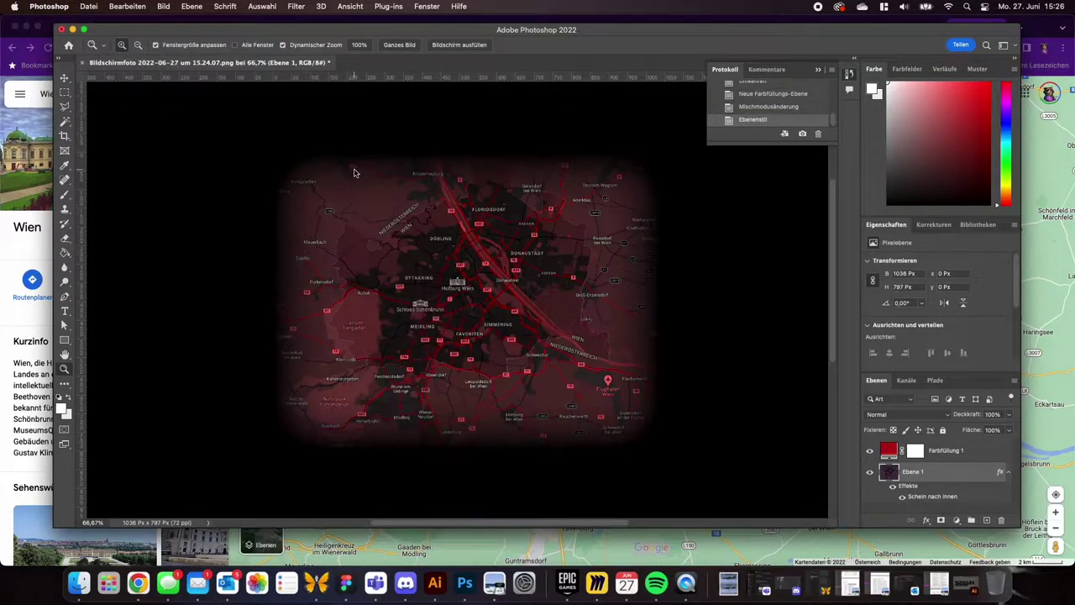
{"action": "left_click", "coordinate": [550, 160]}
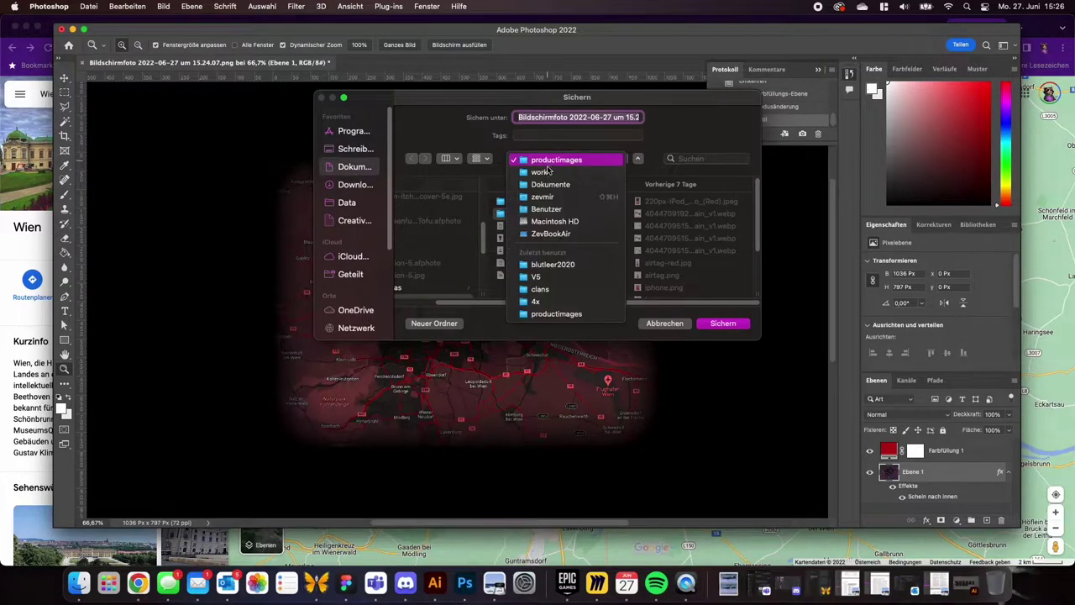
{"action": "left_click", "coordinate": [552, 264]}
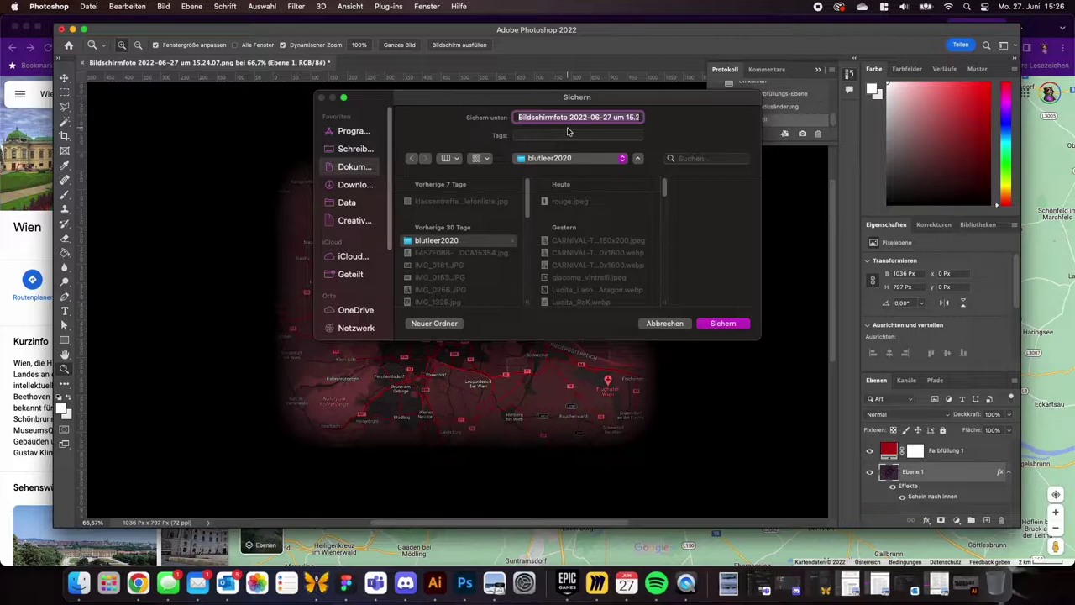
{"action": "type", "text": "vienna"}
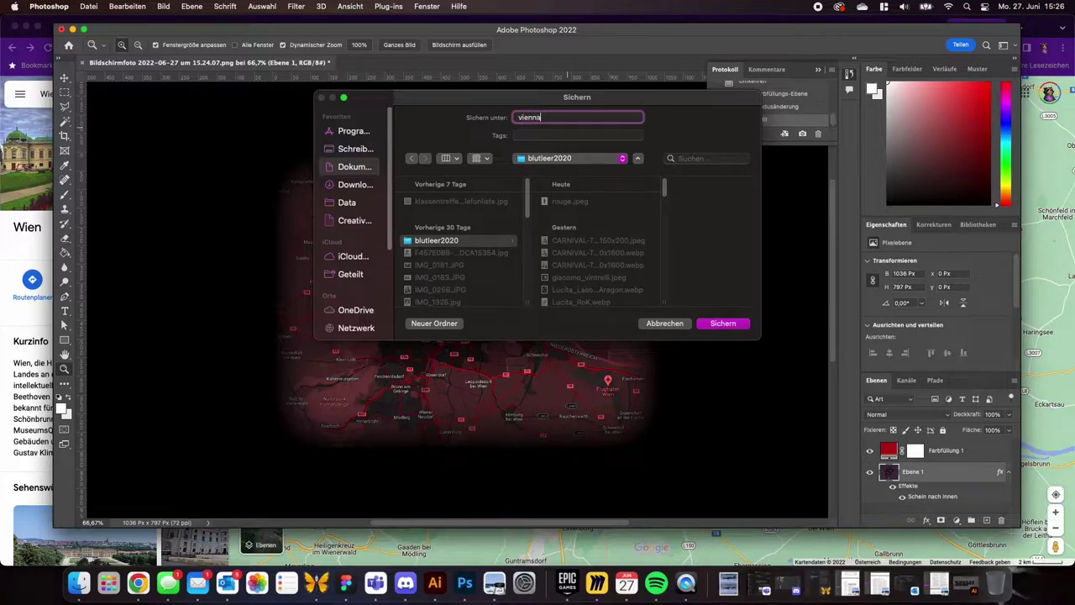
{"action": "key", "text": "Return"}
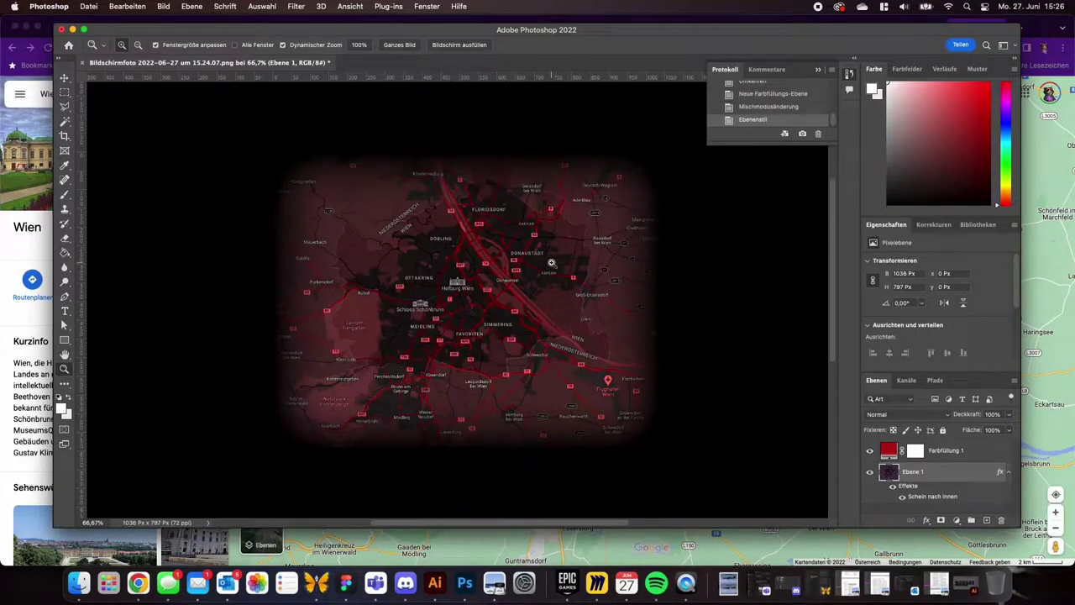
Open the bigjpg website in Chrome
{"action": "left_click", "coordinate": [139, 582]}
{"action": "left_click", "coordinate": [325, 48]}
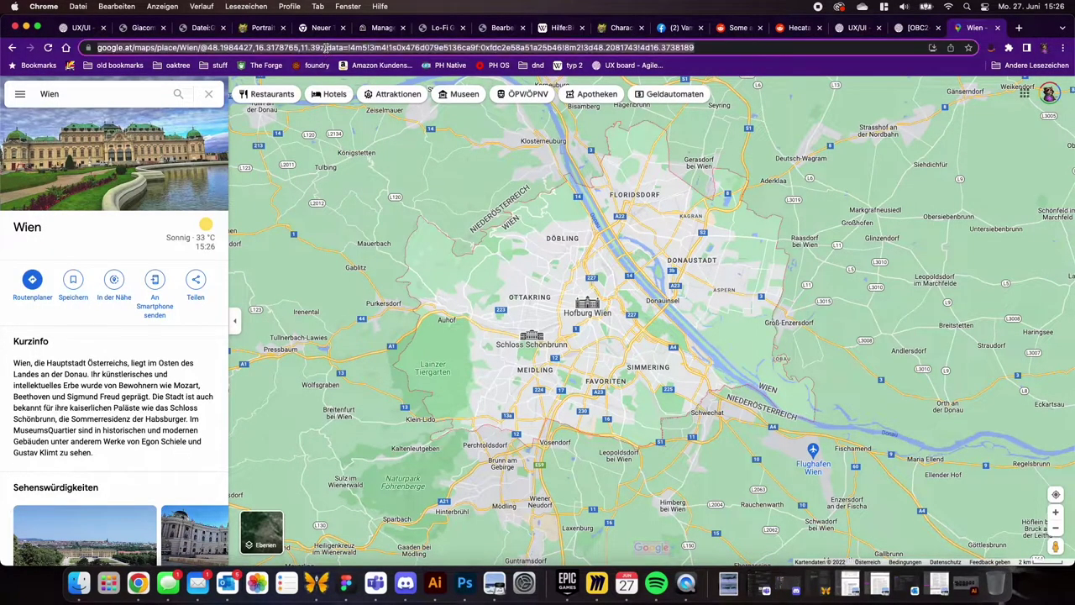
{"action": "type", "text": "bigjpg"}
{"action": "key", "text": "Return"}
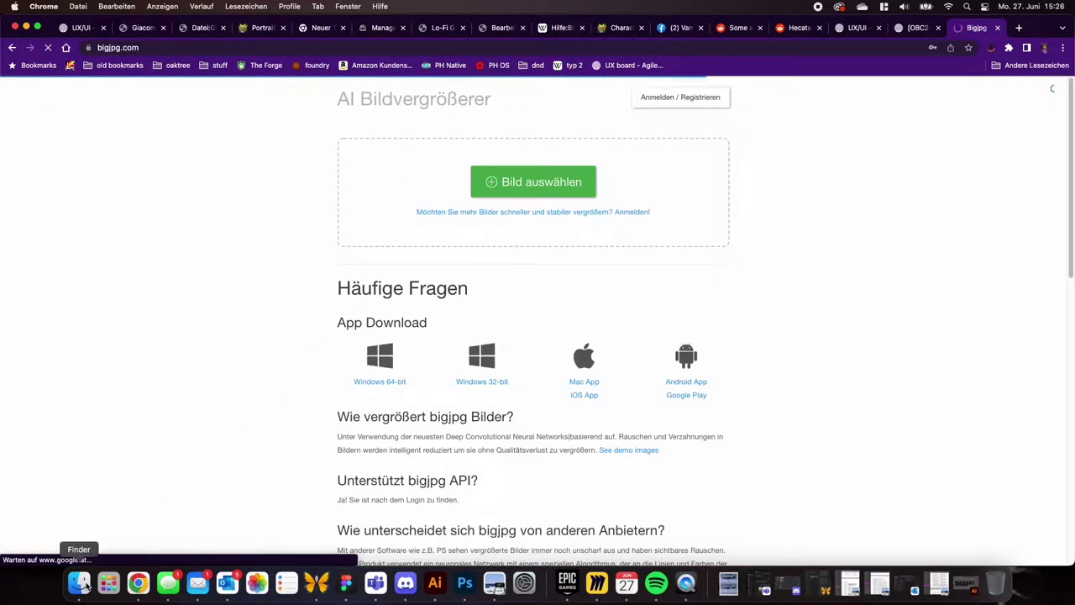
Upload vienna.png from Dokumente/blutleer2020 into Bigjpg's drop area
{"action": "left_click", "coordinate": [78, 582]}
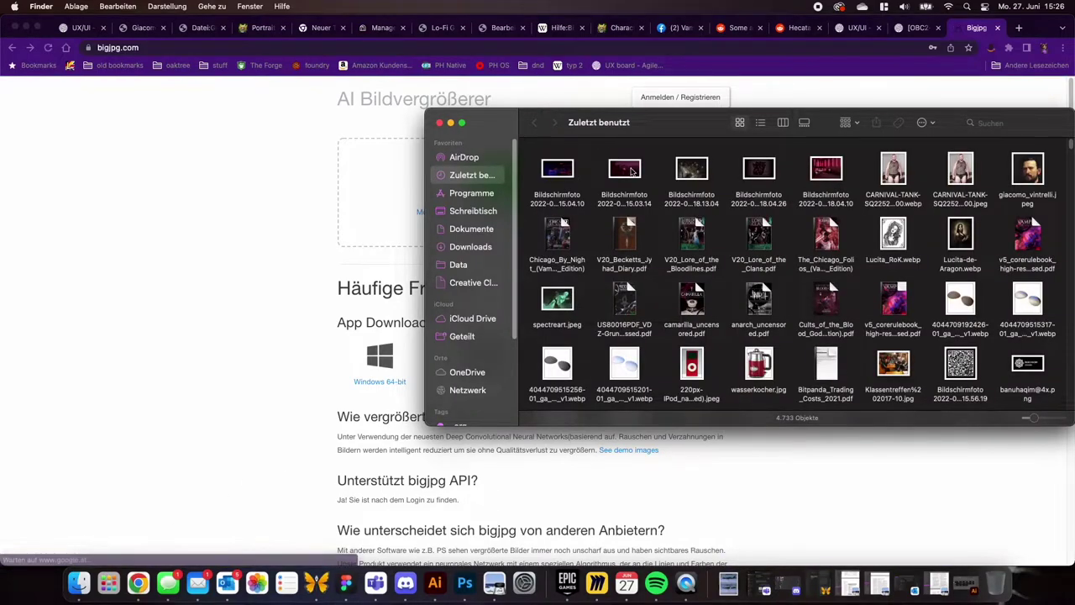
{"action": "left_click_drag", "start_coordinate": [686, 126], "coordinate": [705, 197]}
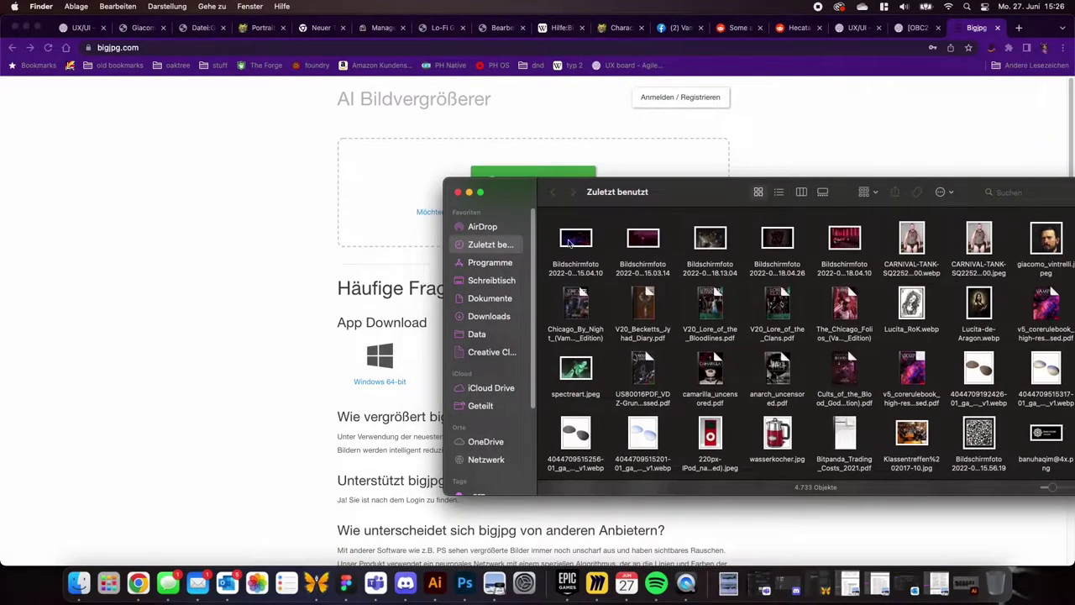
{"action": "left_click", "coordinate": [496, 299]}
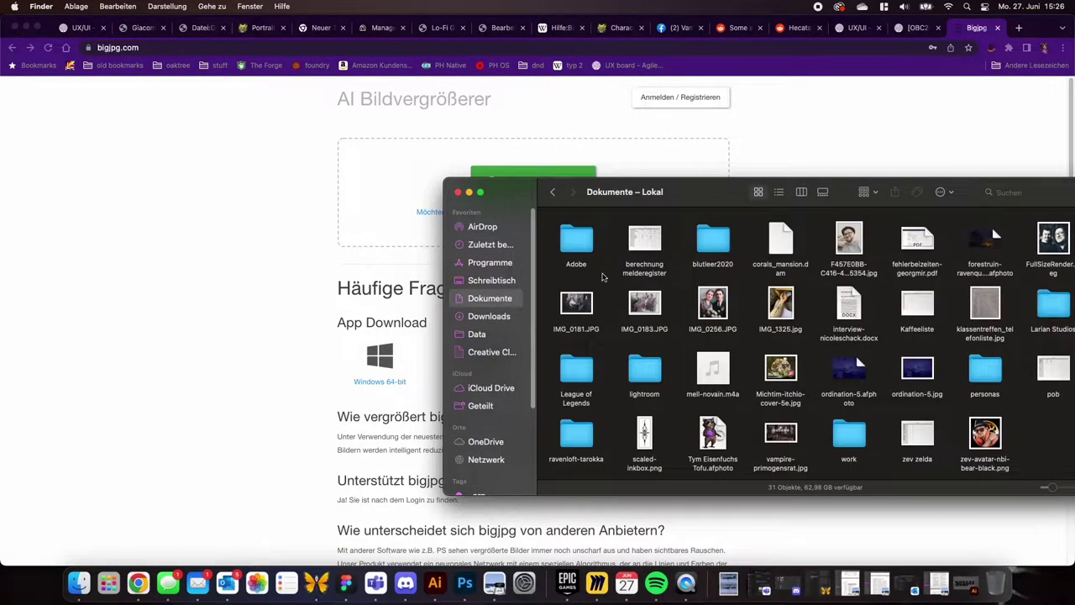
{"action": "double_click", "coordinate": [715, 252]}
{"action": "scroll", "coordinate": [790, 359], "scroll_direction": "down", "scroll_amount": 3}
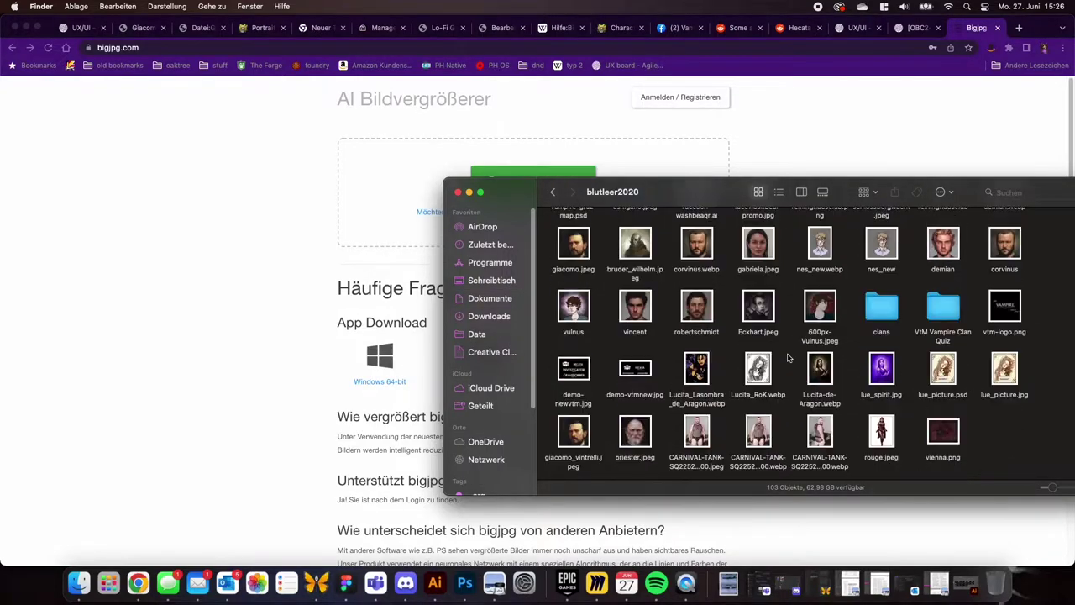
{"action": "left_click_drag", "start_coordinate": [943, 430], "coordinate": [434, 211]}
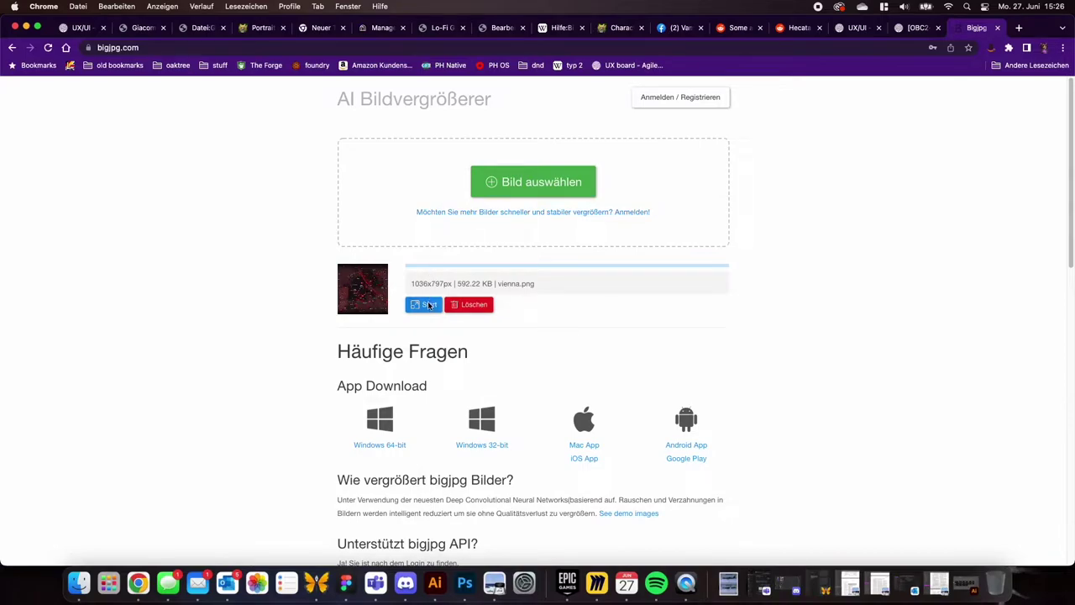
Enlarge vienna.png 4x with Mittel noise reduction, download the 4144 × 3188 px result, and open it
{"action": "left_click", "coordinate": [428, 305]}
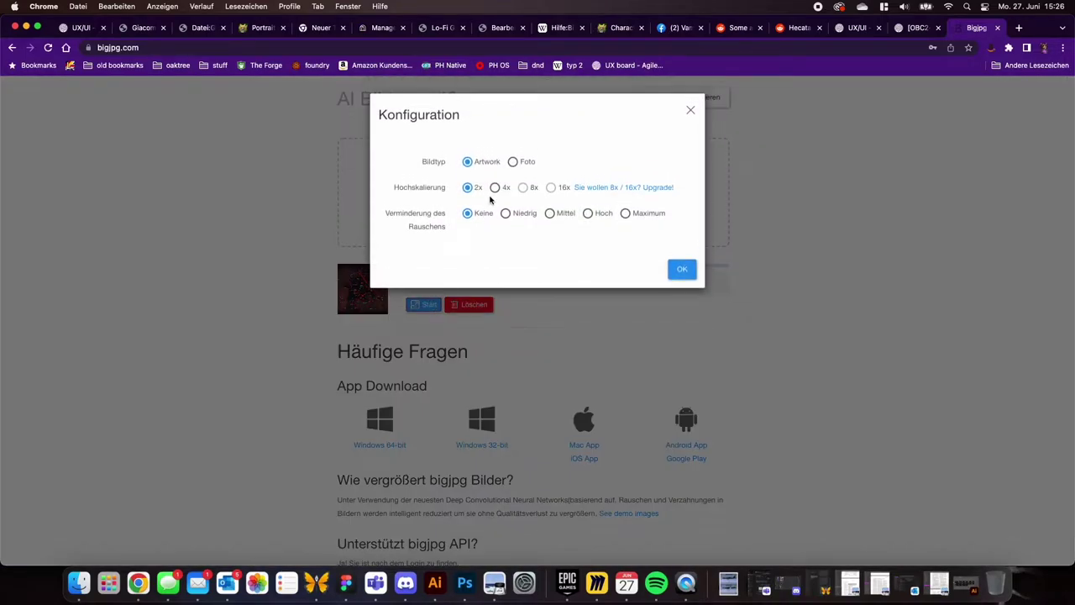
{"action": "left_click", "coordinate": [495, 187]}
{"action": "left_click", "coordinate": [551, 214]}
{"action": "left_click", "coordinate": [686, 270]}
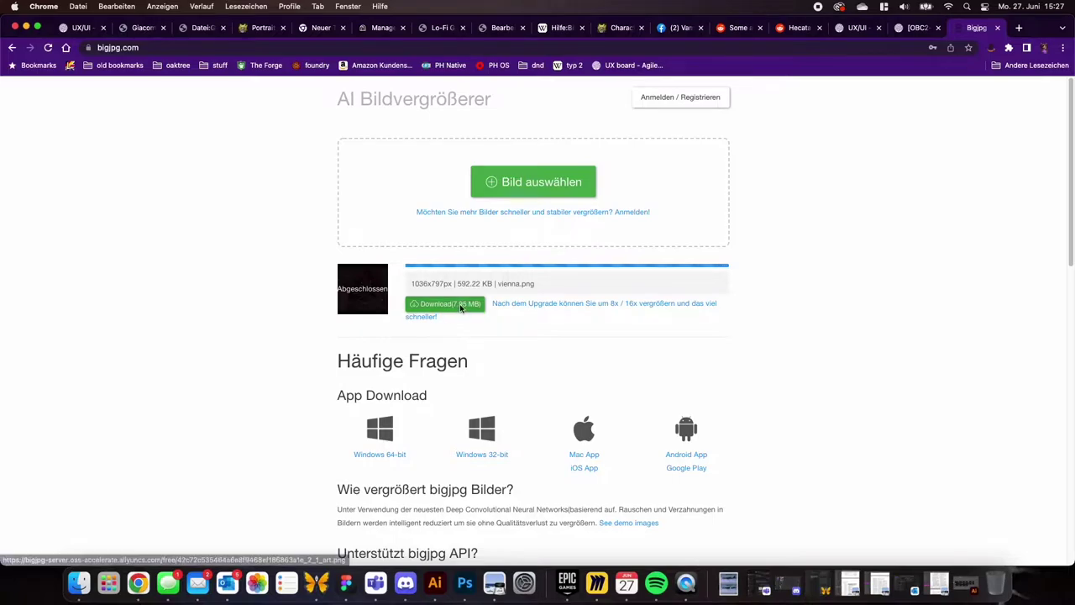
{"action": "left_click", "coordinate": [461, 306]}
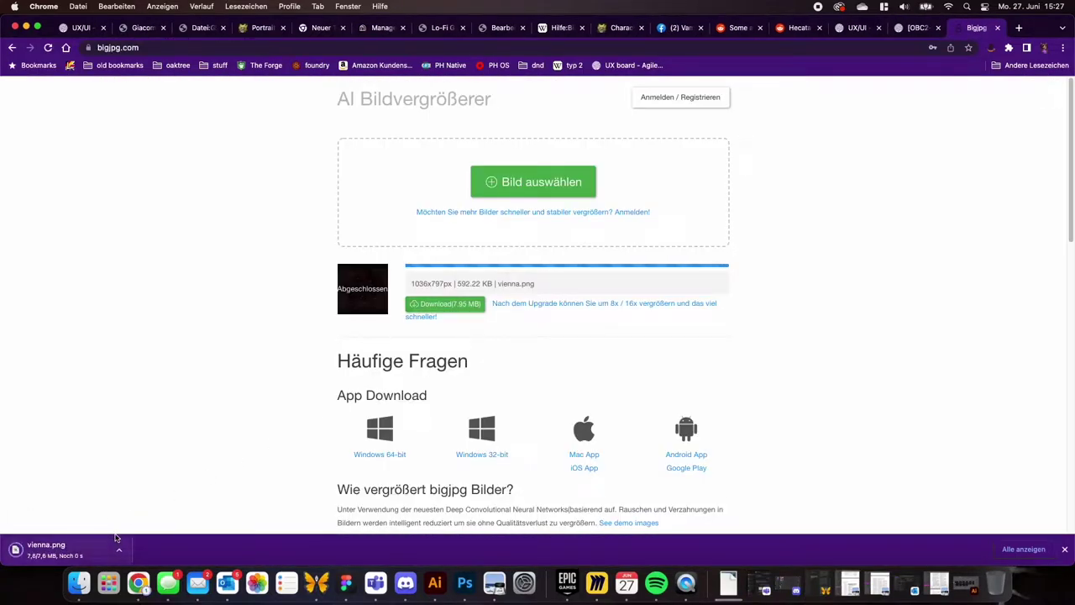
{"action": "left_click_drag", "start_coordinate": [84, 550], "coordinate": [605, 512]}
Open the enlarged vienna.png from recent downloads in Photoshop and zoom around Hofburg Wien
{"action": "left_click", "coordinate": [729, 582]}
{"action": "left_click_drag", "start_coordinate": [734, 544], "coordinate": [465, 581]}
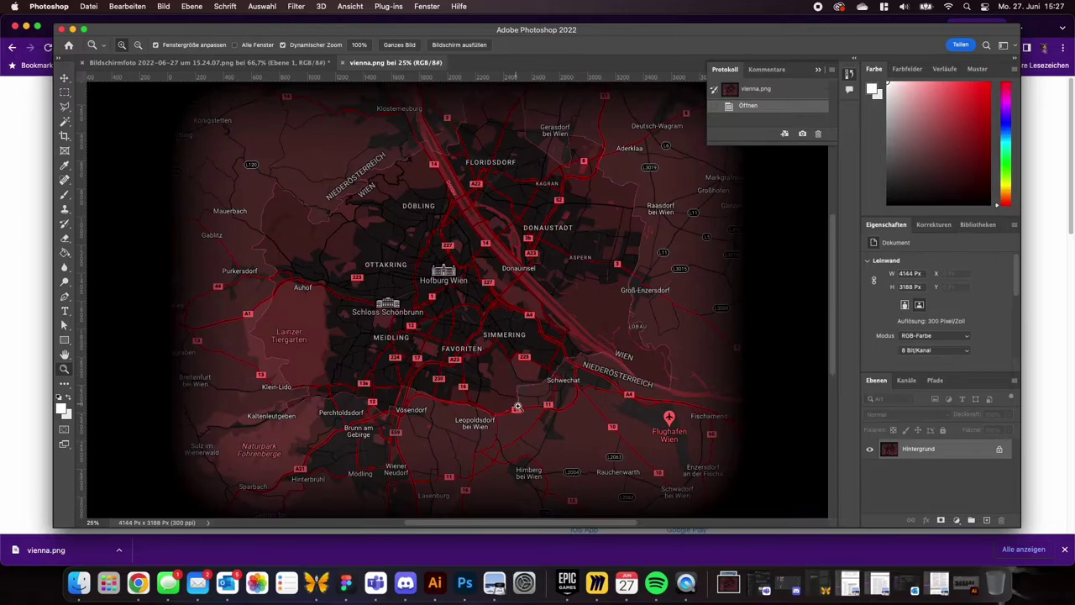
{"action": "left_click", "coordinate": [462, 297]}
{"action": "left_click", "coordinate": [462, 302]}
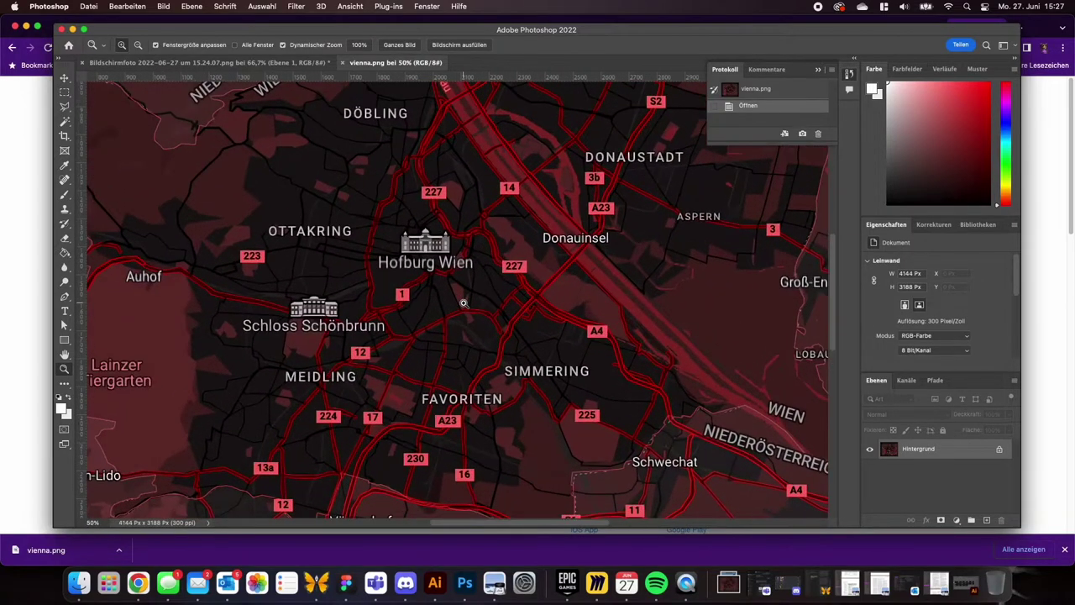
{"action": "left_click", "coordinate": [463, 304], "text": "alt"}
{"action": "left_click", "coordinate": [464, 305], "text": "alt"}
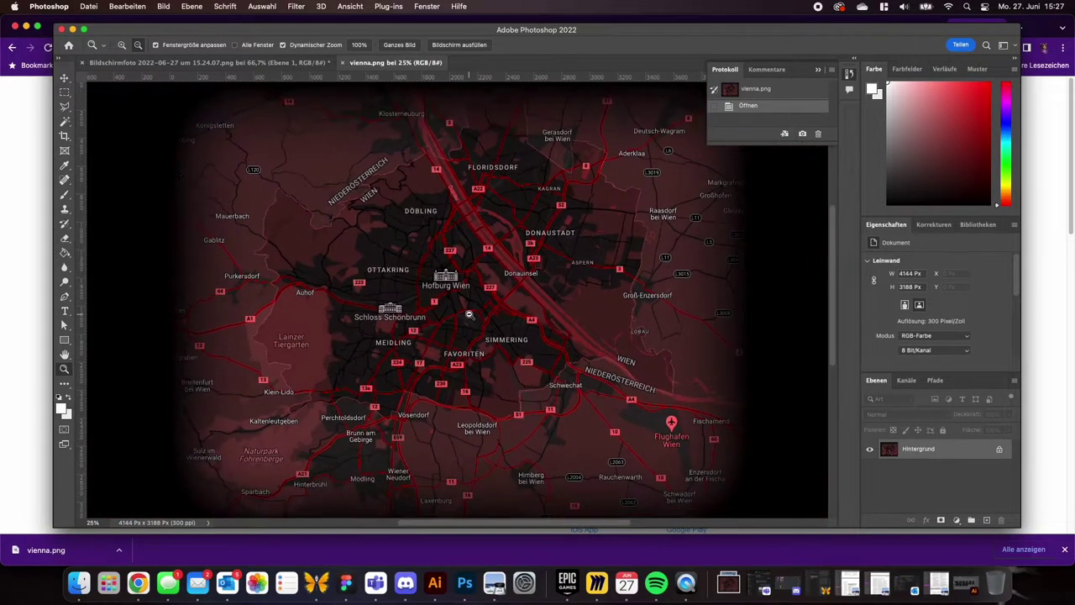
{"action": "left_click", "coordinate": [467, 313]}
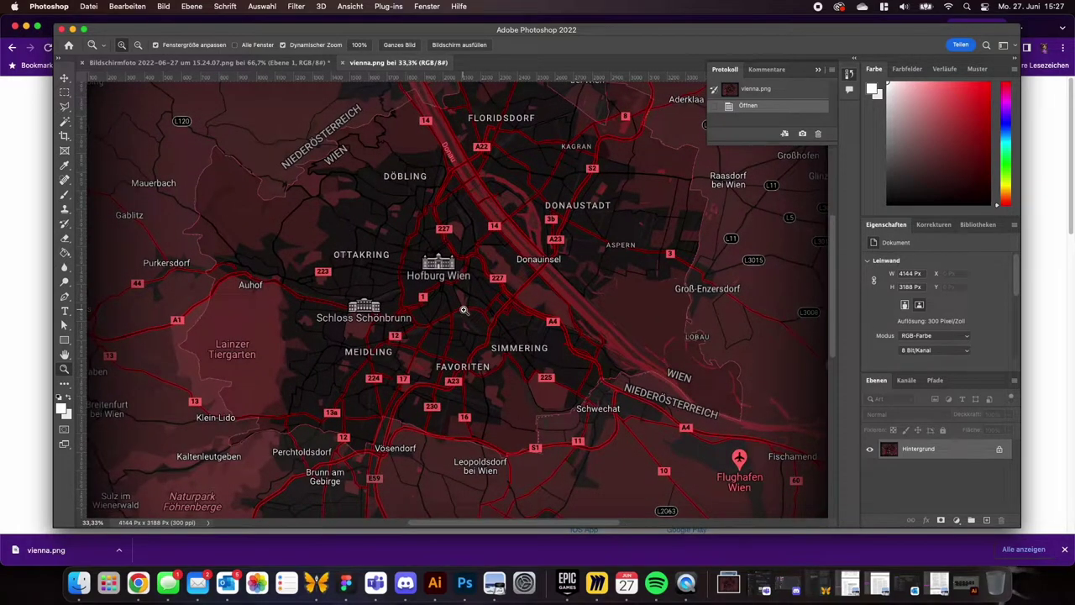
{"action": "left_click", "coordinate": [463, 310]}
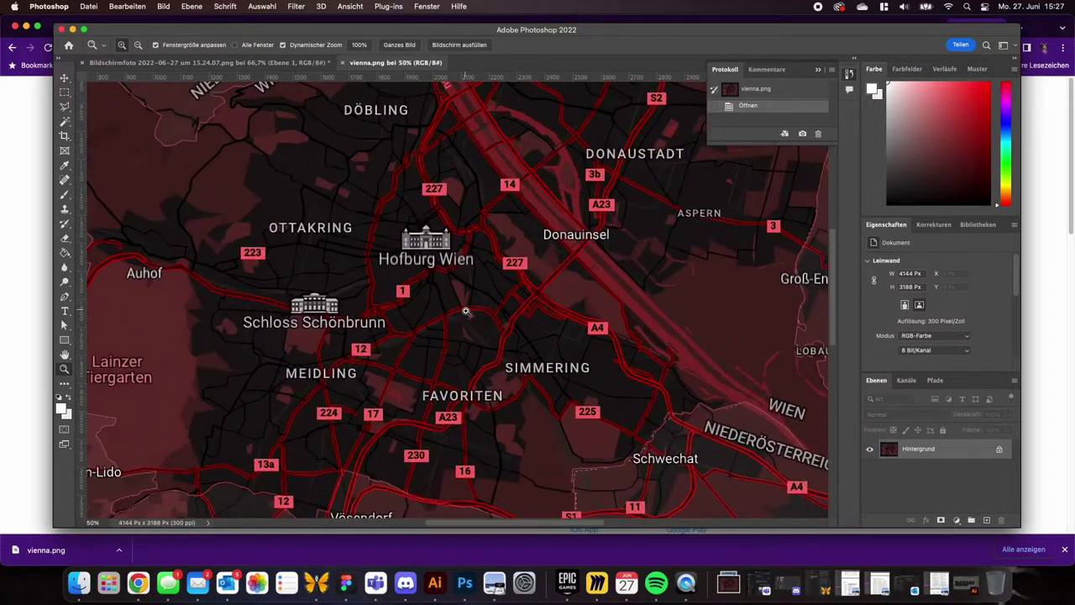
Scale the image down to 2080 × 1600 px with Image Size
{"action": "left_click", "coordinate": [163, 6]}
{"action": "left_click", "coordinate": [181, 91]}
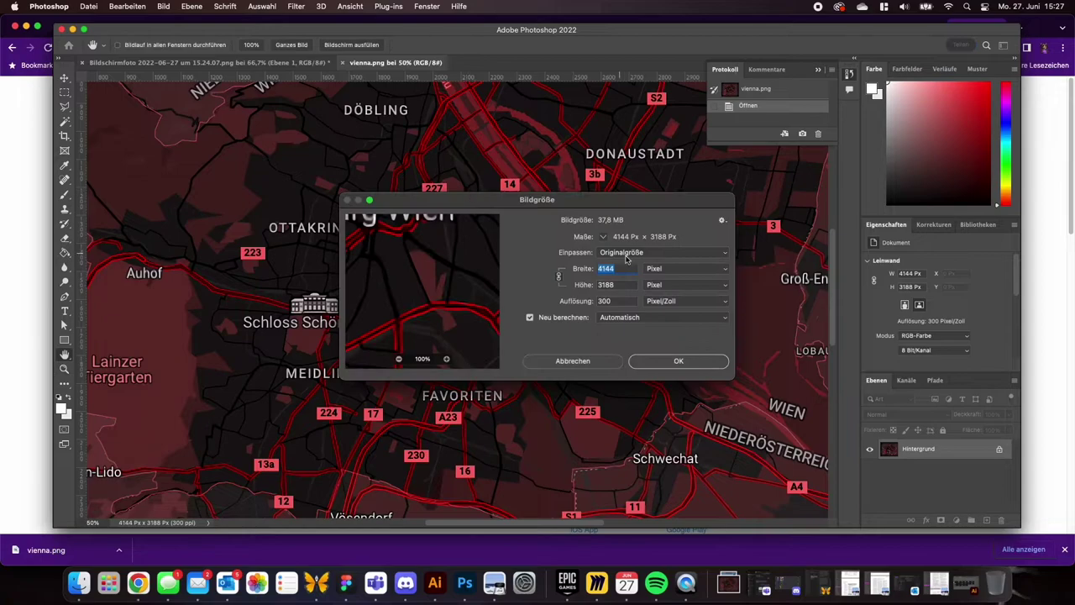
{"action": "type", "text": "2000"}
{"action": "key", "text": "Tab"}
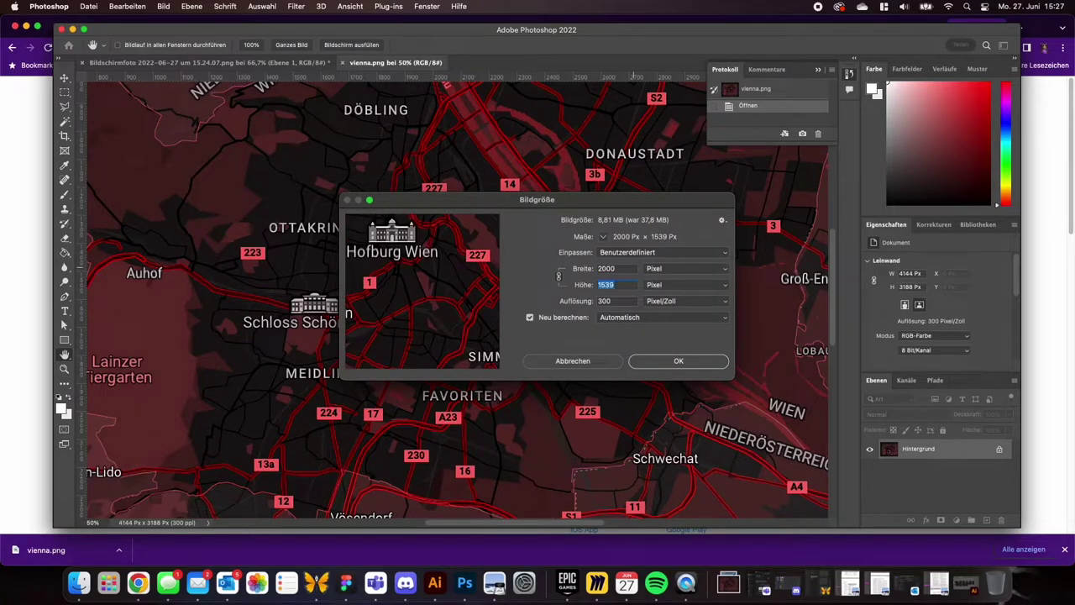
{"action": "type", "text": "1600"}
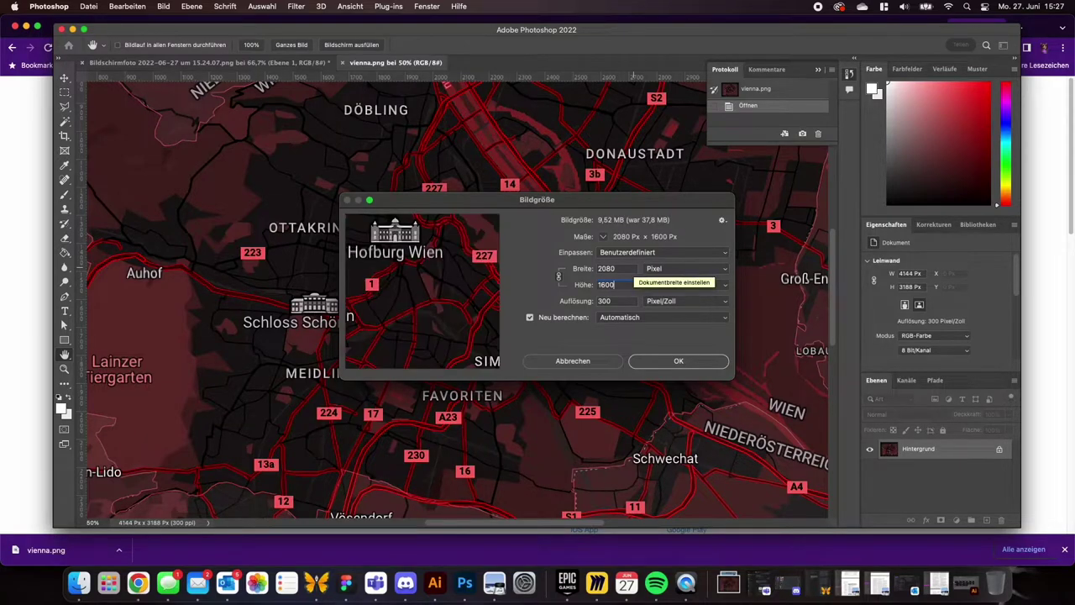
{"action": "key", "text": "Return"}
Zoom out and back in on the map, then save vienna.png
{"action": "key", "text": "z"}
{"action": "left_click", "coordinate": [410, 258], "text": "alt"}
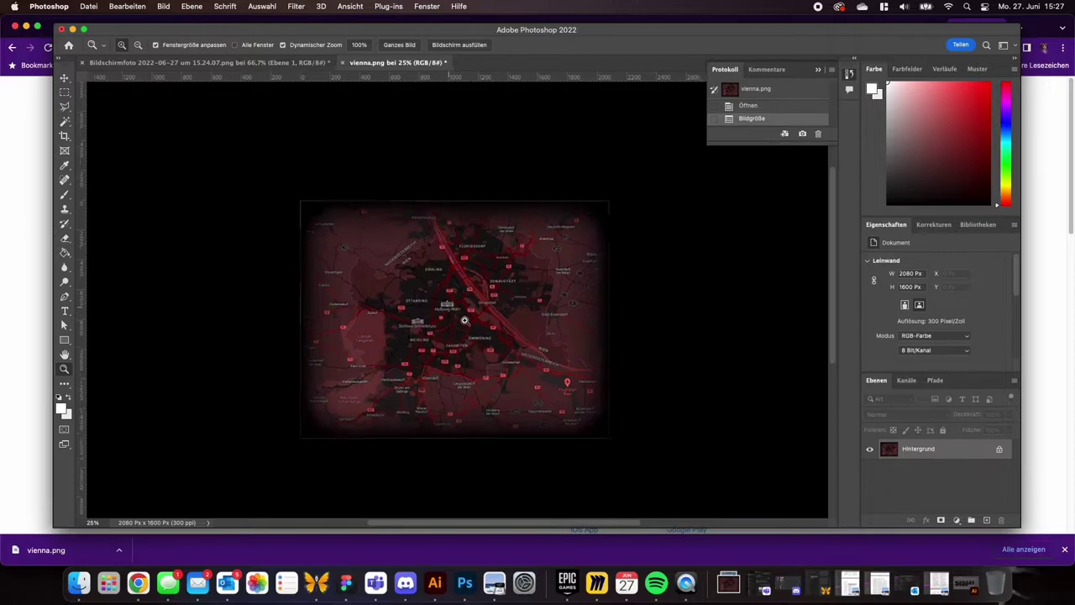
{"action": "left_click", "coordinate": [466, 321]}
{"action": "key", "text": "cmd+s"}
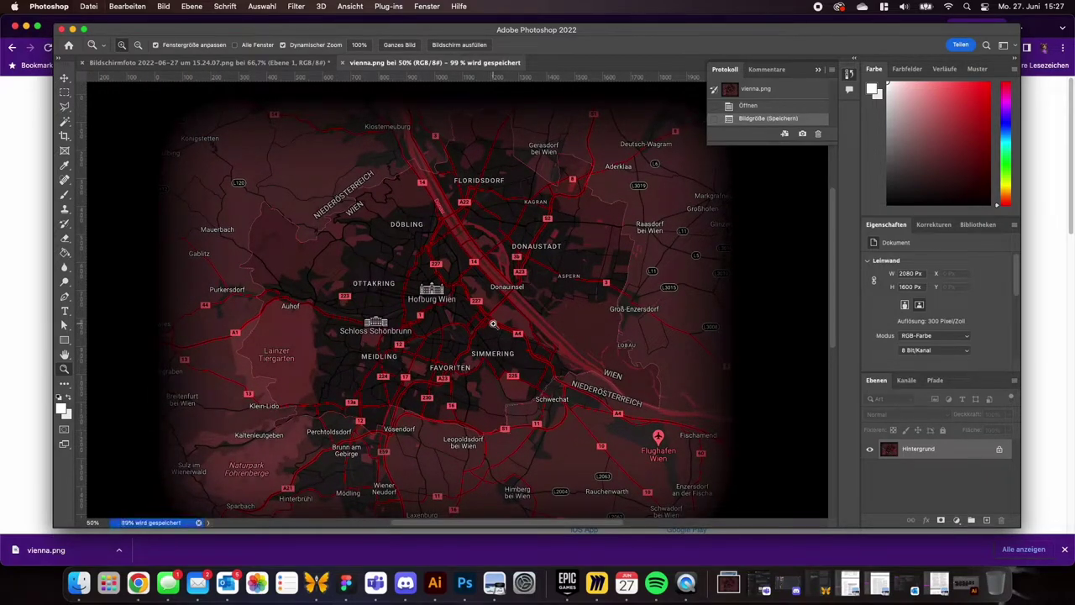
Join the Blutleer in Graz Foundry game as the Storyteller user with the account password
{"action": "left_click", "coordinate": [142, 586]}
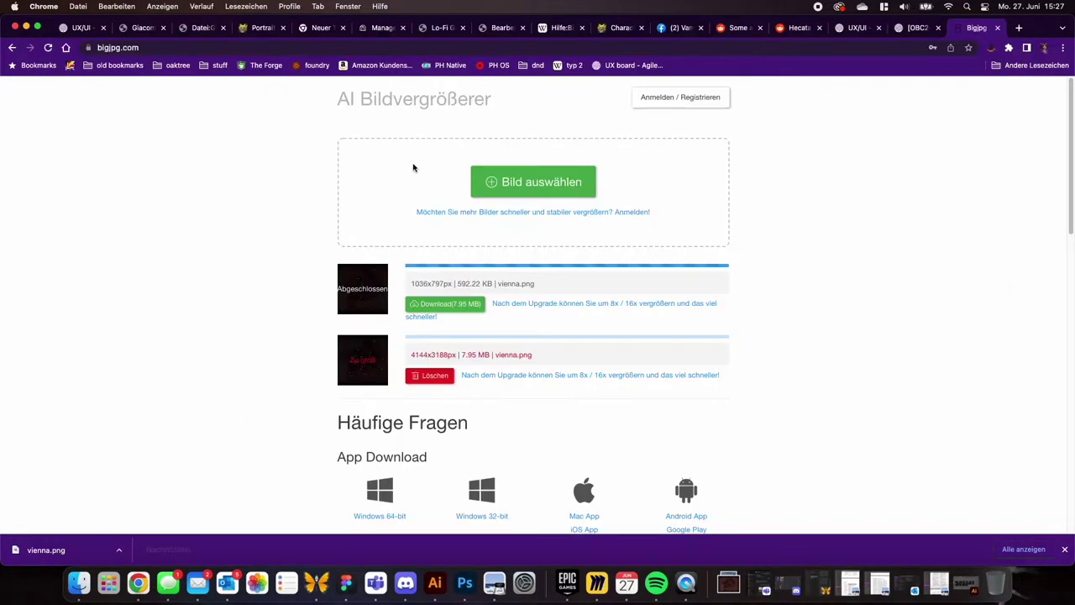
{"action": "left_click", "coordinate": [316, 65]}
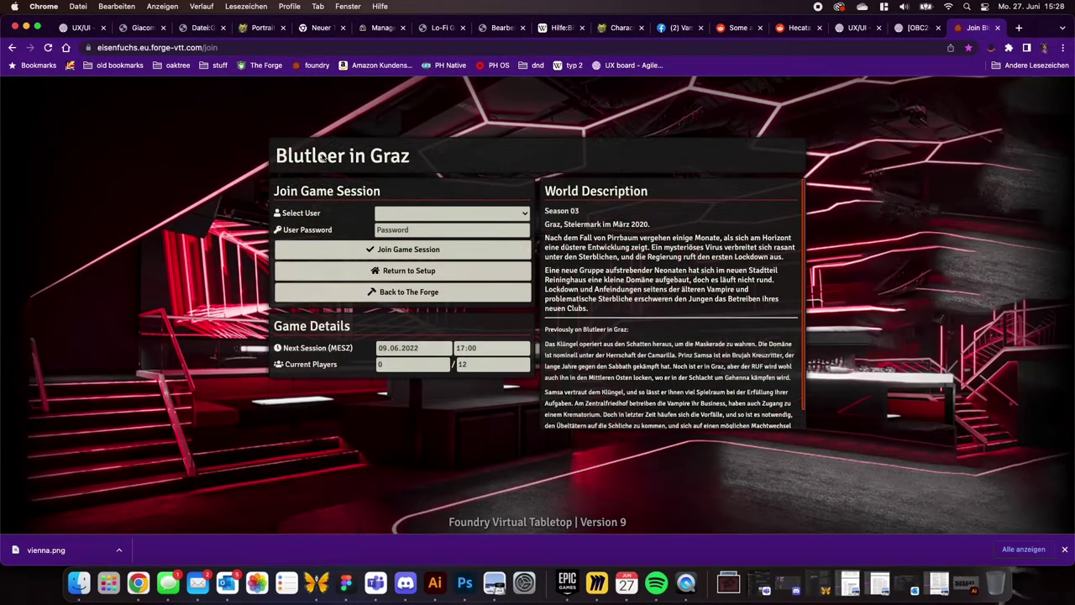
{"action": "left_click", "coordinate": [438, 215]}
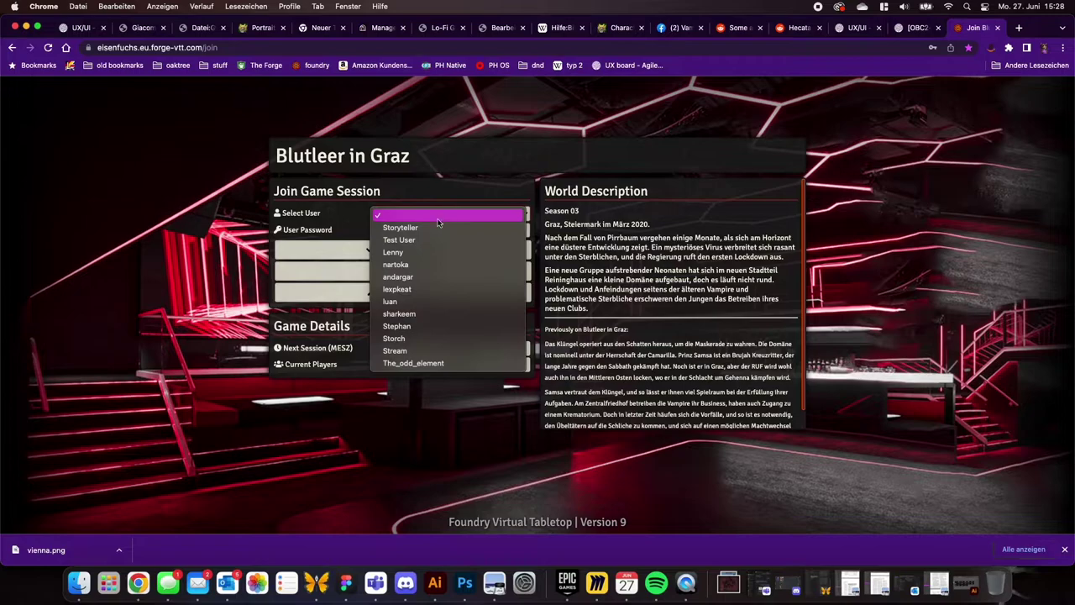
{"action": "left_click", "coordinate": [422, 228]}
{"action": "left_click", "coordinate": [423, 232]}
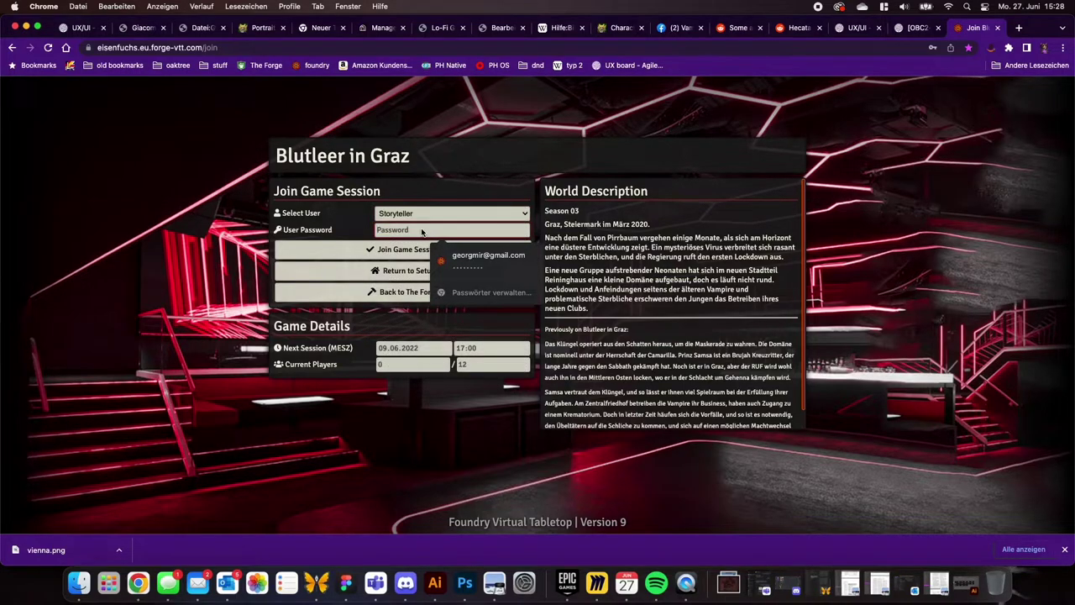
{"action": "type", "text": "********"}
{"action": "key", "text": "Return"}
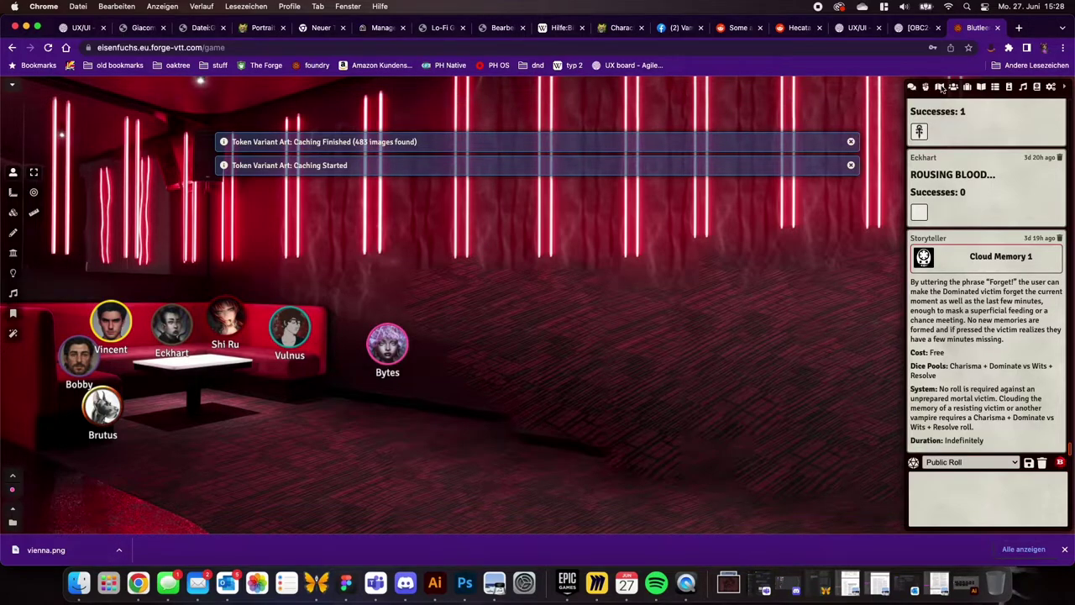
Create a new scene named Wien from the Scenes list
{"action": "left_click", "coordinate": [941, 87]}
{"action": "left_click", "coordinate": [952, 150]}
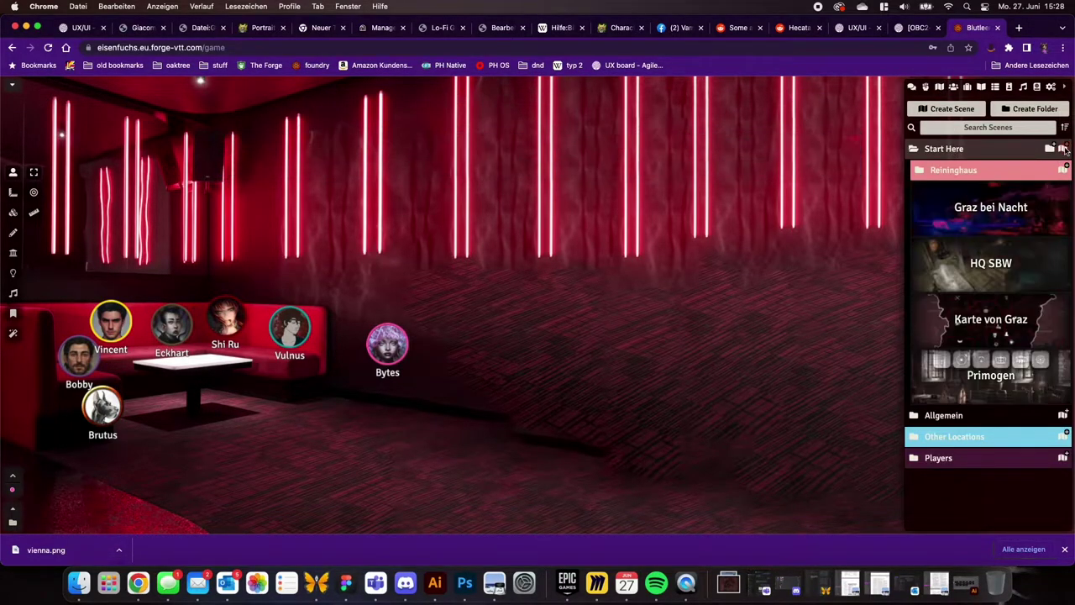
{"action": "left_click", "coordinate": [1063, 149]}
{"action": "left_click", "coordinate": [848, 174]}
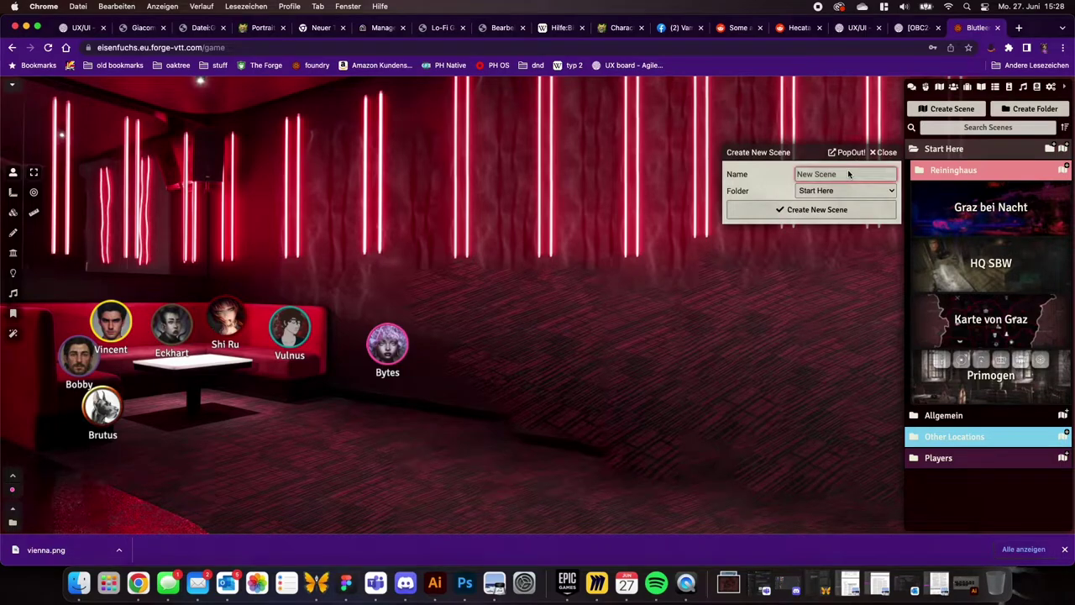
{"action": "type", "text": "Wien"}
{"action": "left_click", "coordinate": [815, 209]}
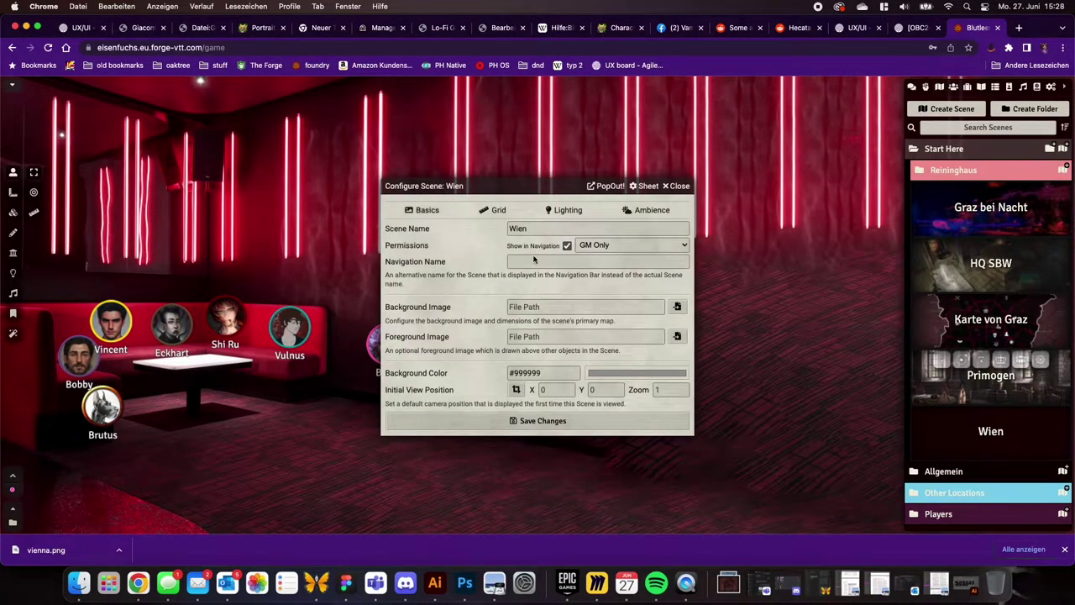
Browse the Wien background-image picker to pictures/vampire/szenen
{"action": "left_click", "coordinate": [676, 307]}
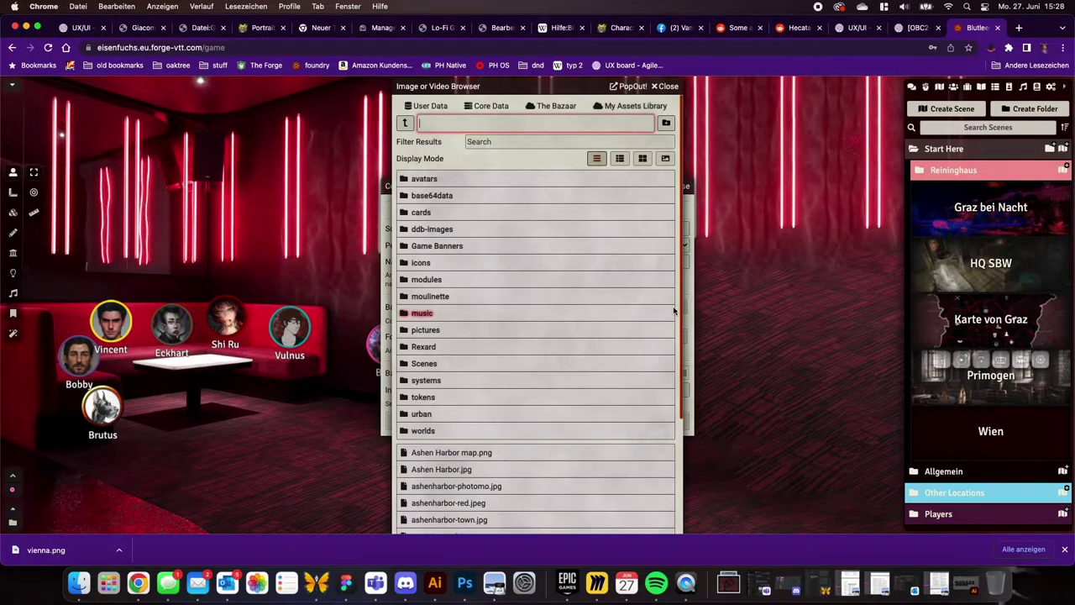
{"action": "scroll", "coordinate": [625, 302], "scroll_direction": "down", "scroll_amount": 3}
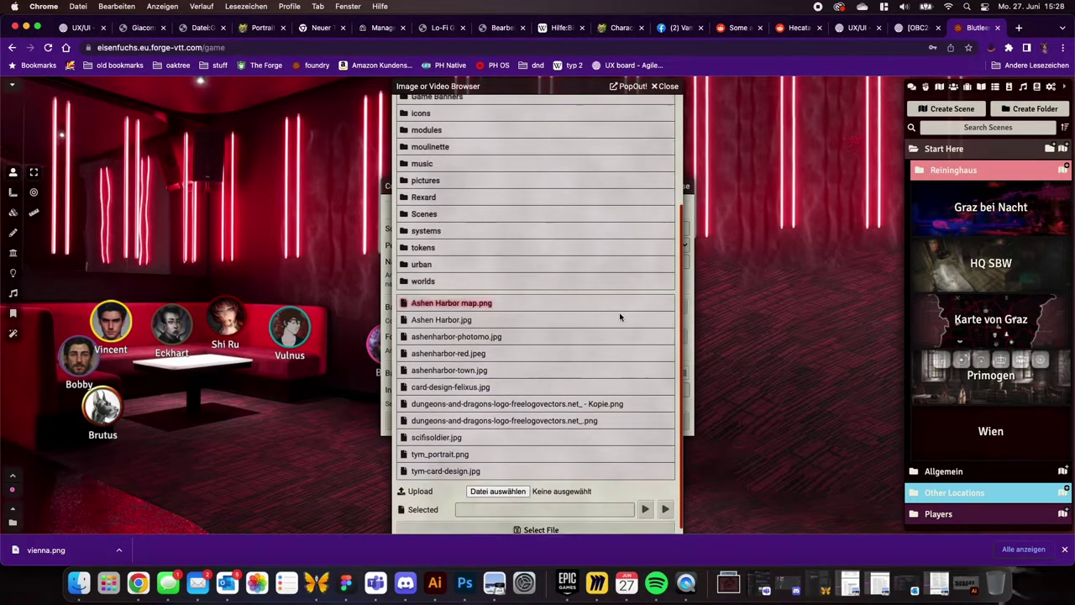
{"action": "left_click", "coordinate": [425, 223]}
{"action": "left_click", "coordinate": [404, 123]}
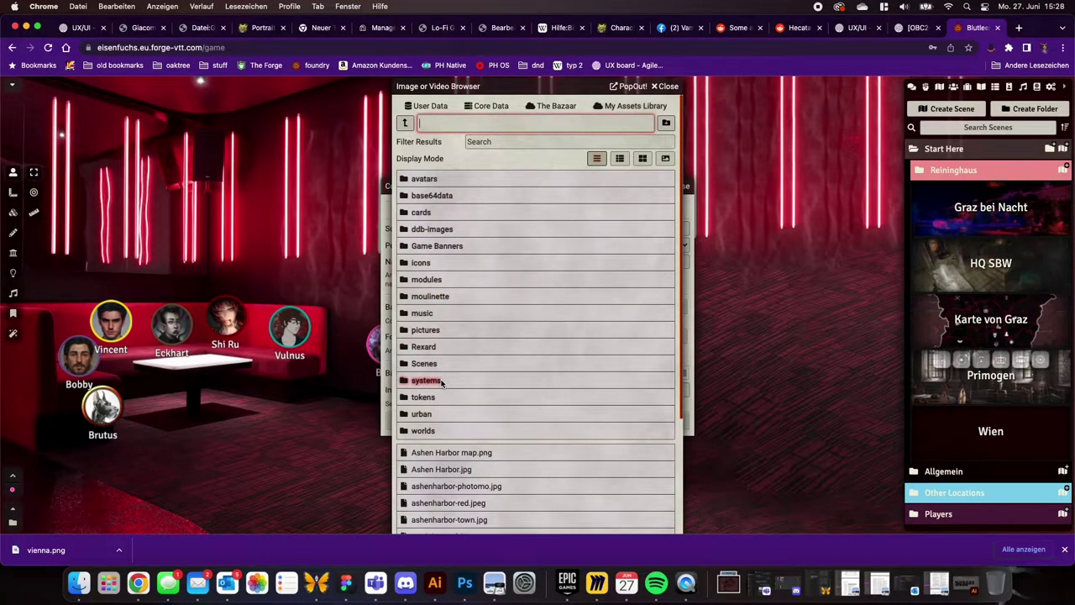
{"action": "left_click", "coordinate": [427, 330]}
{"action": "left_click", "coordinate": [425, 245]}
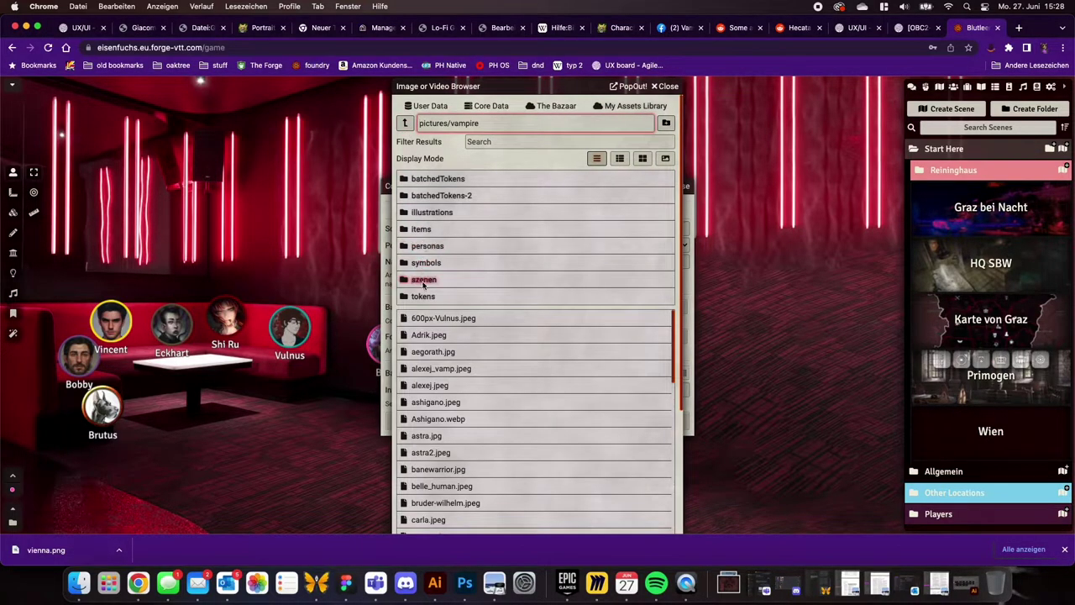
{"action": "left_click", "coordinate": [423, 284]}
{"action": "scroll", "coordinate": [679, 451], "scroll_direction": "down", "scroll_amount": 3}
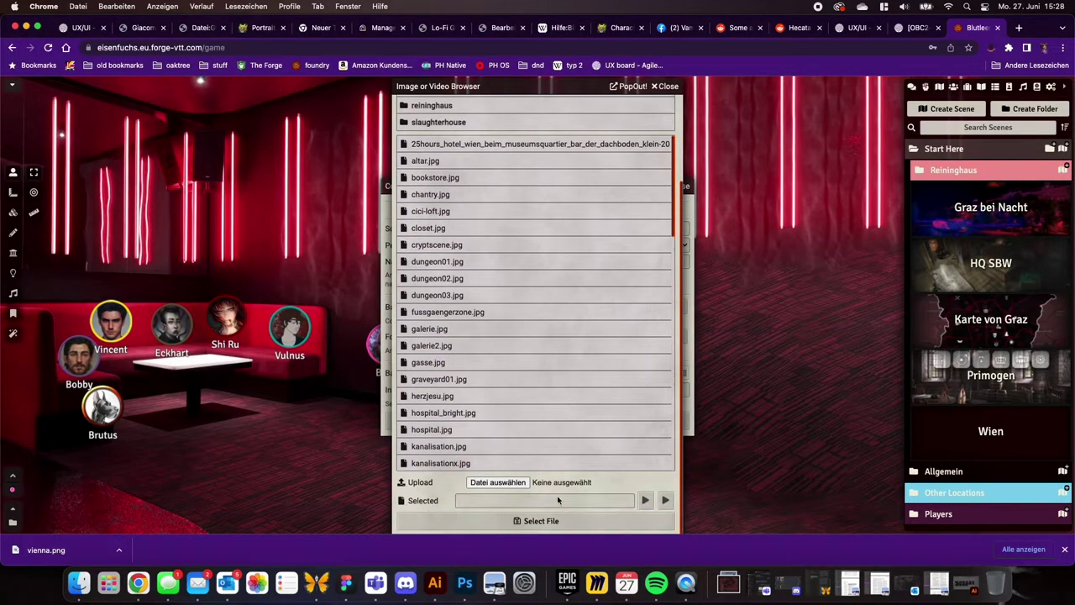
Upload vienna.png from Downloads as the Wien background and accept the new scene dimensions
{"action": "left_click", "coordinate": [511, 484]}
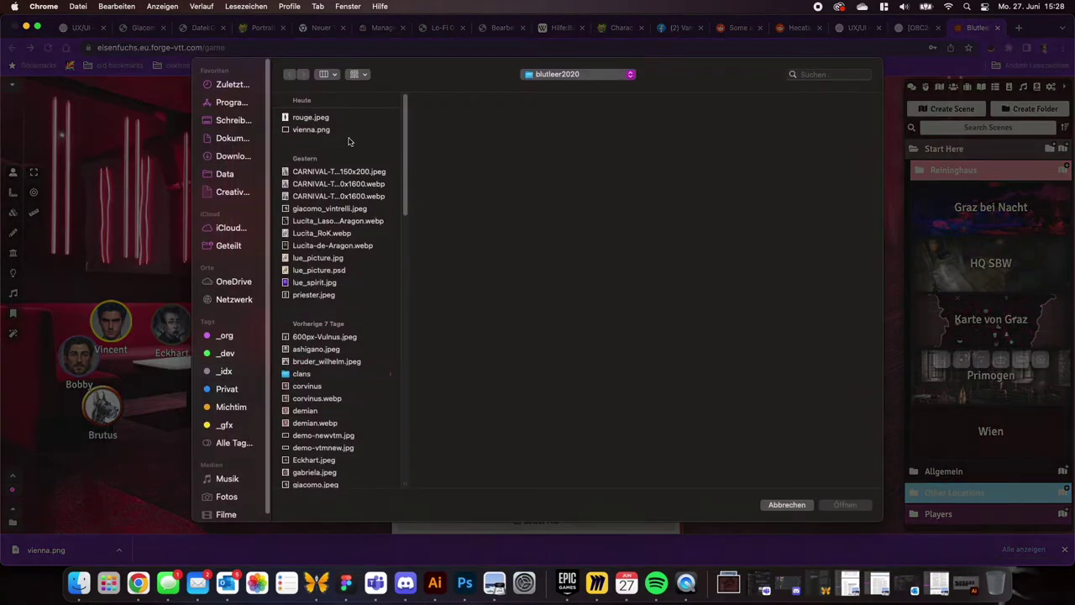
{"action": "left_click", "coordinate": [319, 132]}
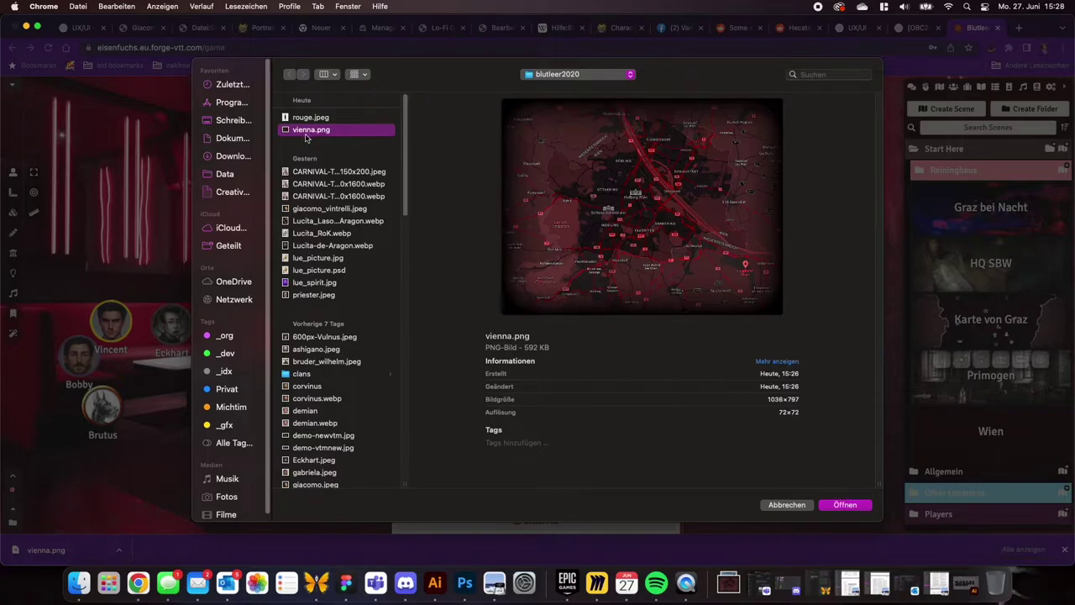
{"action": "left_click", "coordinate": [233, 138]}
{"action": "left_click", "coordinate": [233, 156]}
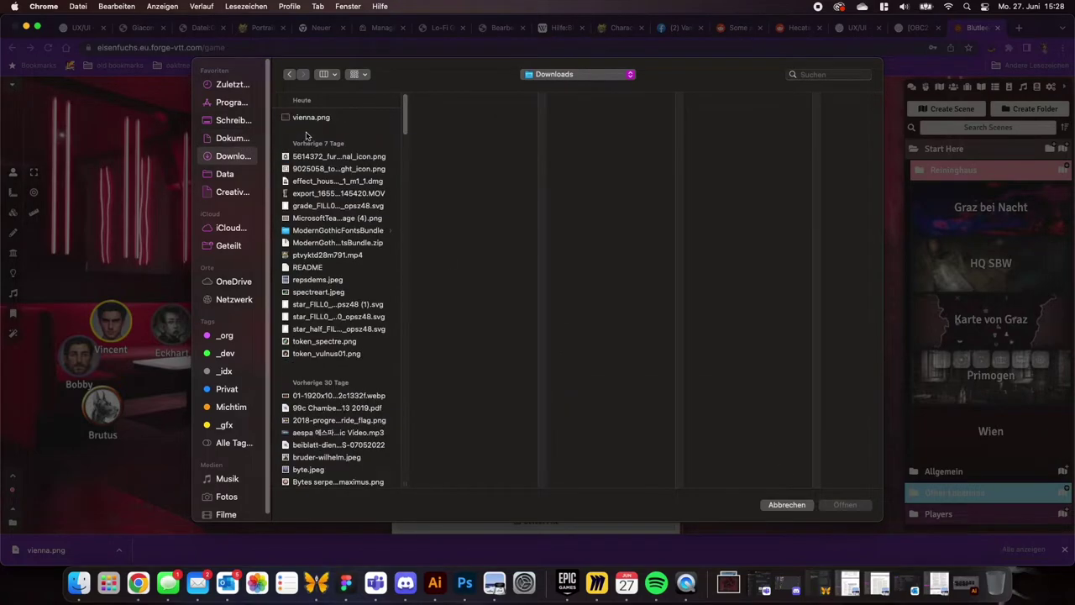
{"action": "left_click", "coordinate": [312, 119]}
{"action": "left_click", "coordinate": [845, 504]}
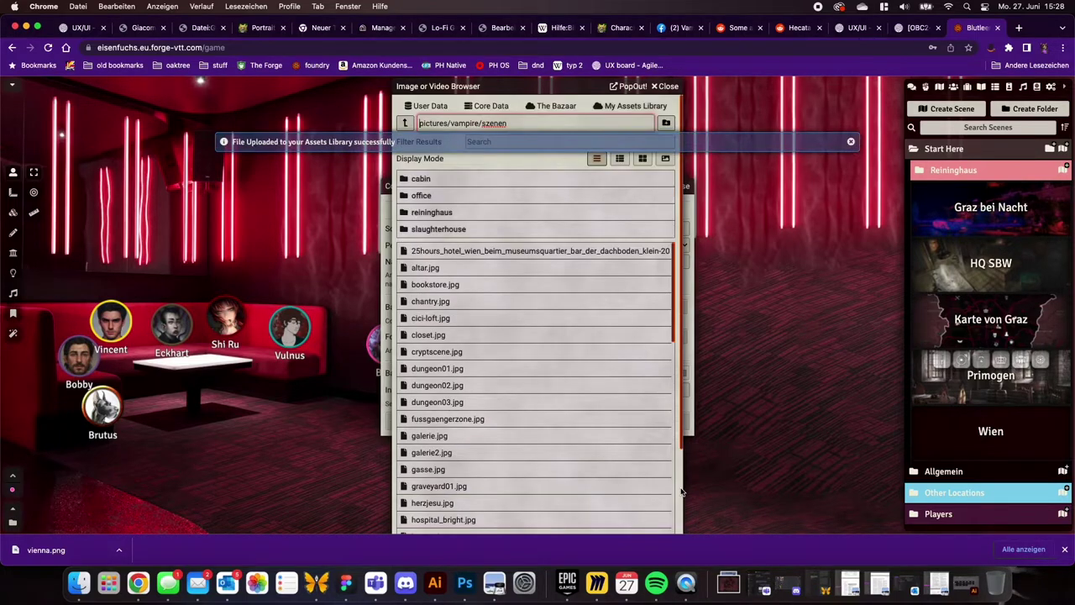
{"action": "left_click", "coordinate": [638, 521]}
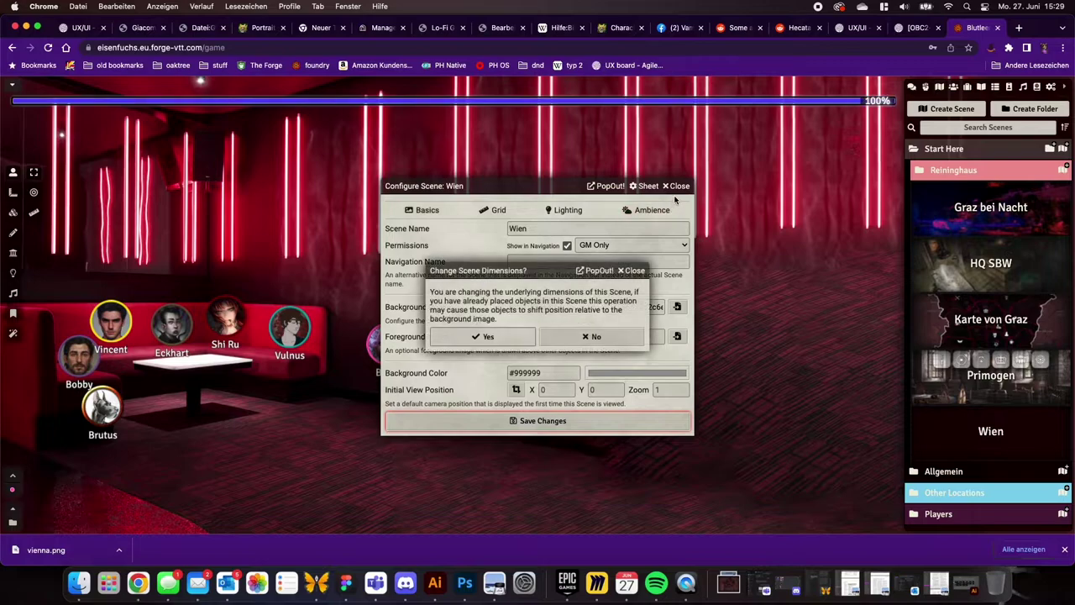
{"action": "left_click", "coordinate": [470, 337]}
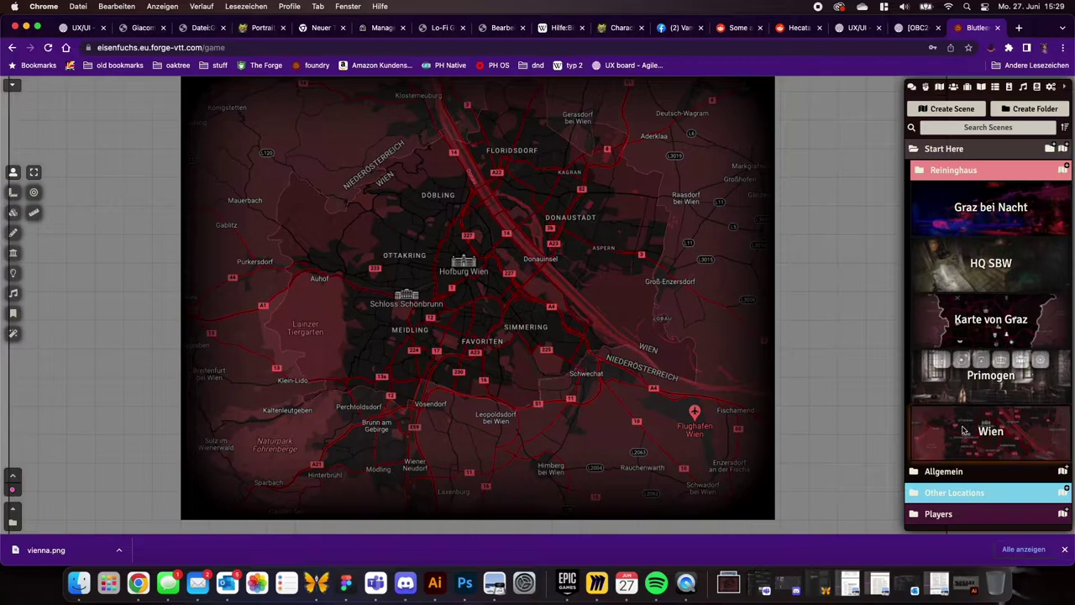
Set the Wien scene's grid type to Gridless in its configuration
{"action": "right_click", "coordinate": [970, 420]}
{"action": "left_click", "coordinate": [940, 272]}
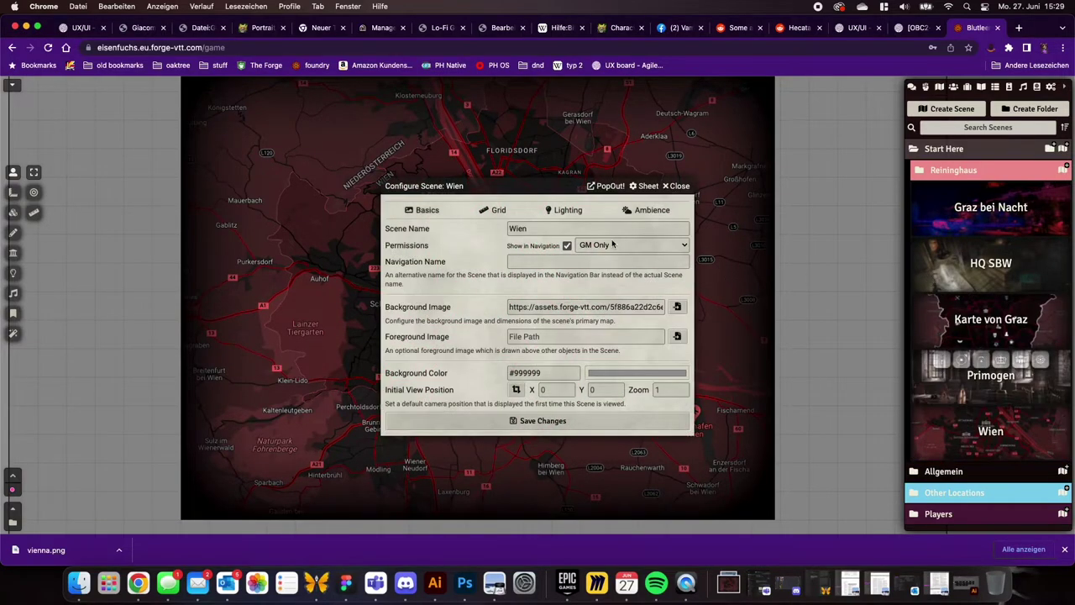
{"action": "left_click", "coordinate": [494, 210]}
{"action": "left_click", "coordinate": [546, 232]}
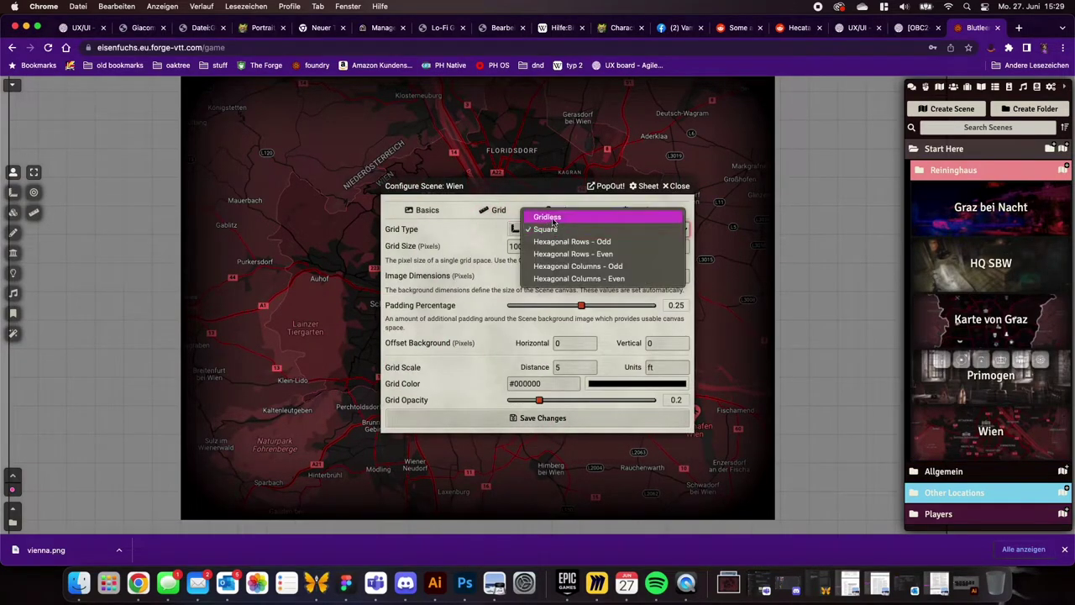
{"action": "left_click", "coordinate": [547, 216]}
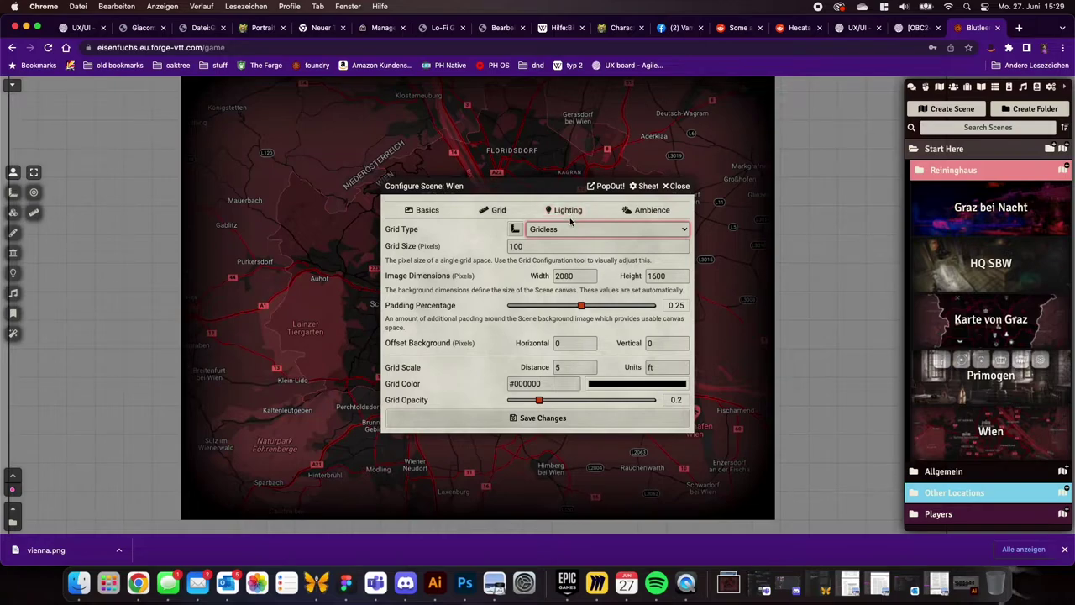
Switch off Token Vision and Fog Exploration in the Lighting settings
{"action": "left_click", "coordinate": [569, 213]}
{"action": "left_click", "coordinate": [681, 230]}
{"action": "left_click", "coordinate": [681, 266]}
{"action": "left_click", "coordinate": [630, 218]}
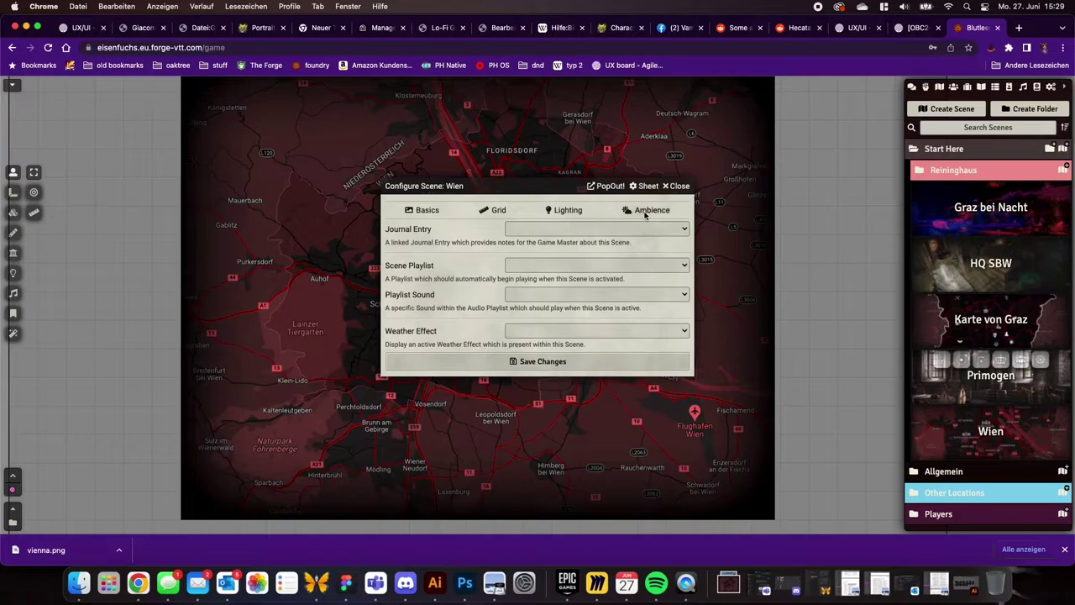
{"action": "left_click", "coordinate": [422, 210]}
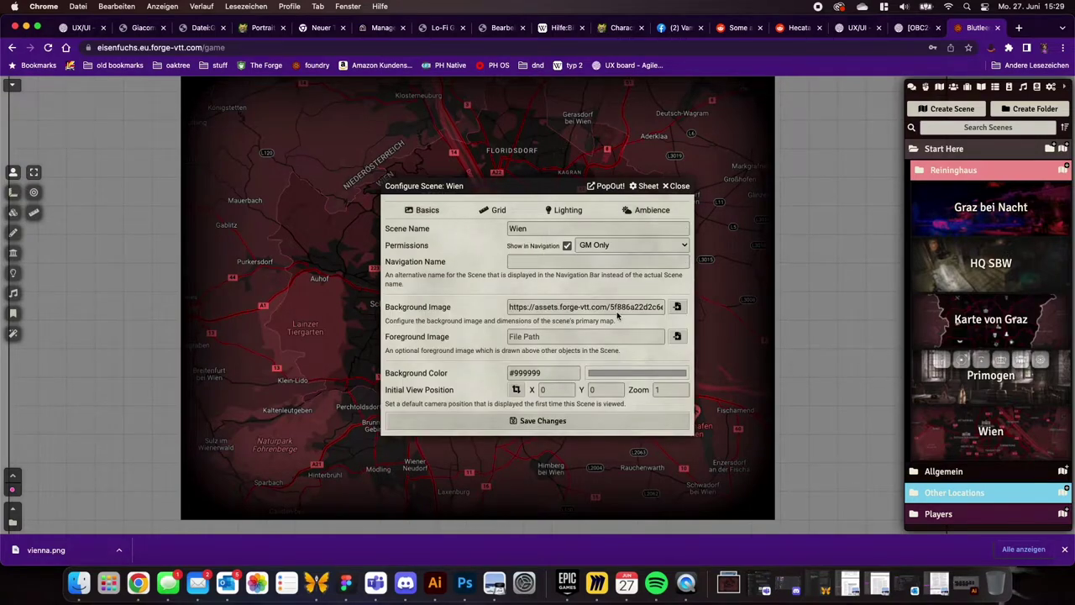
Set a near-black #010001 background colour and capture the initial view X 1848, Y 1247, zoom 0.66
{"action": "left_click", "coordinate": [595, 378]}
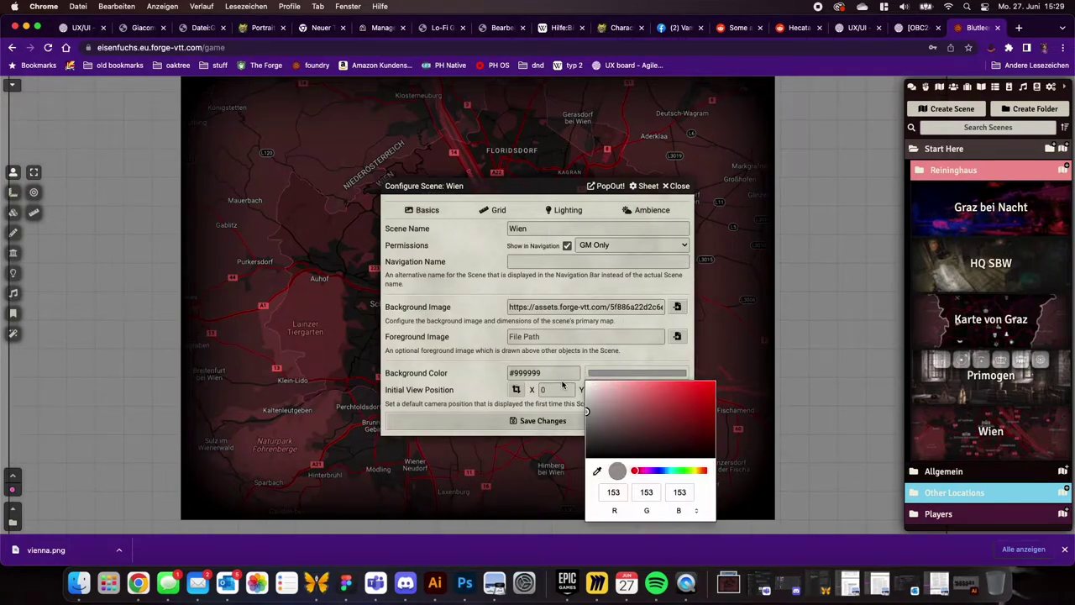
{"action": "left_click", "coordinate": [597, 471]}
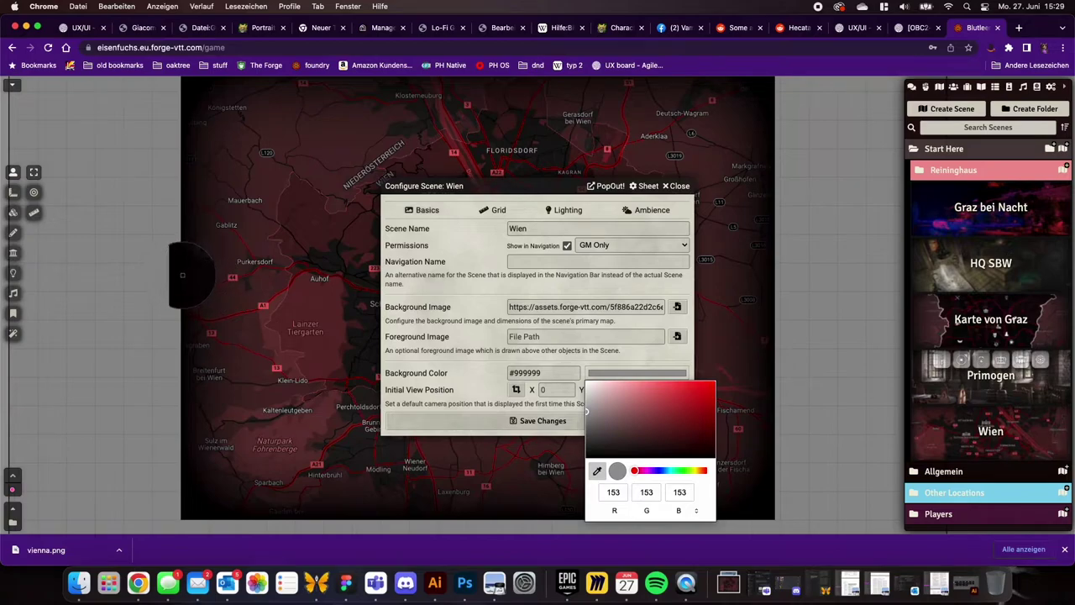
{"action": "left_click", "coordinate": [181, 276]}
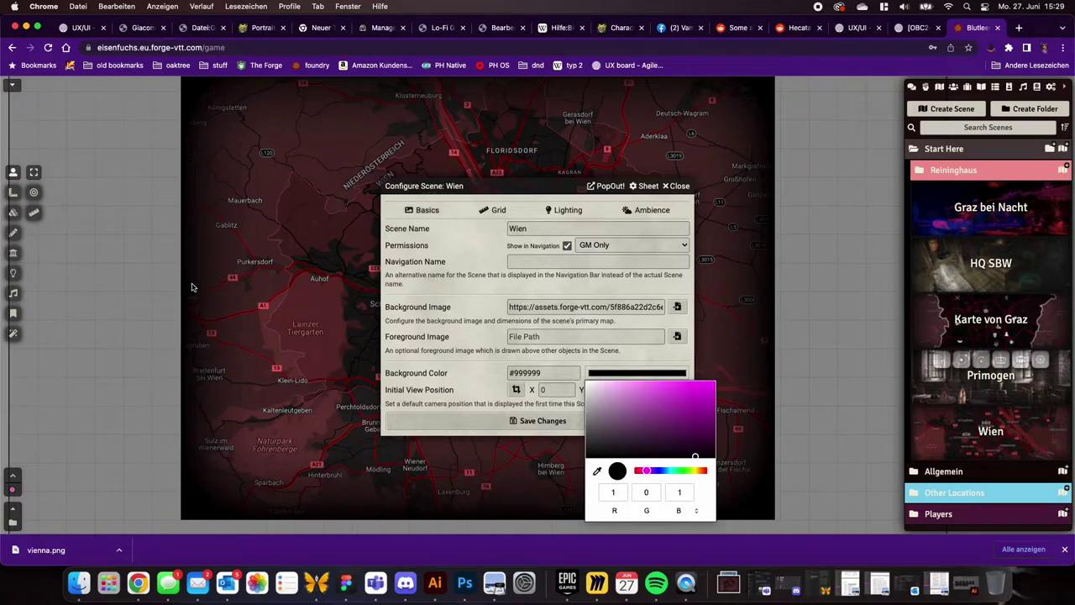
{"action": "left_click", "coordinate": [460, 385]}
{"action": "left_click", "coordinate": [521, 419]}
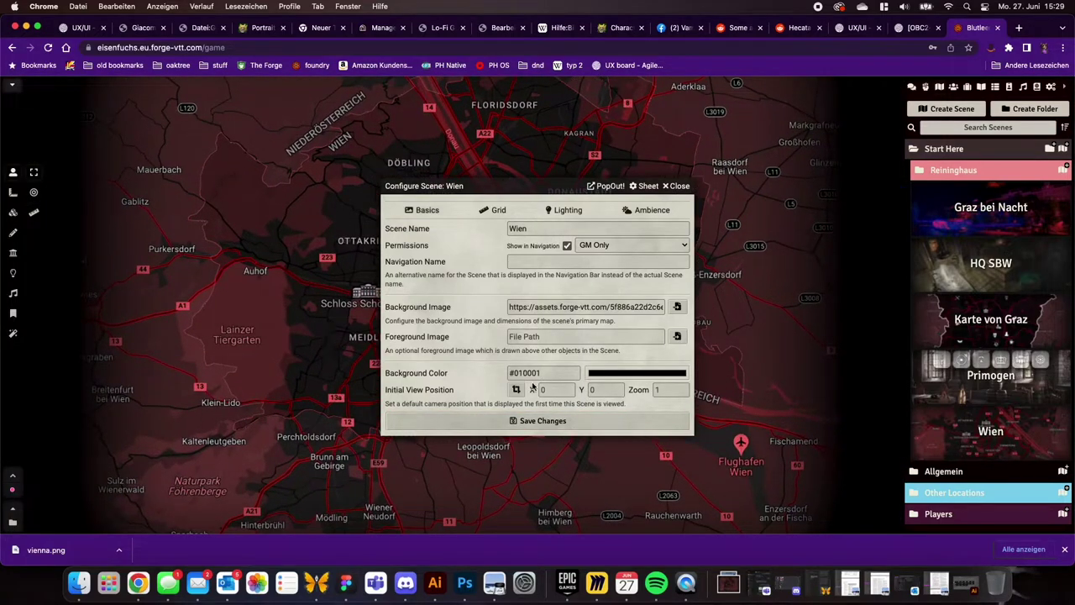
{"action": "left_click", "coordinate": [517, 389]}
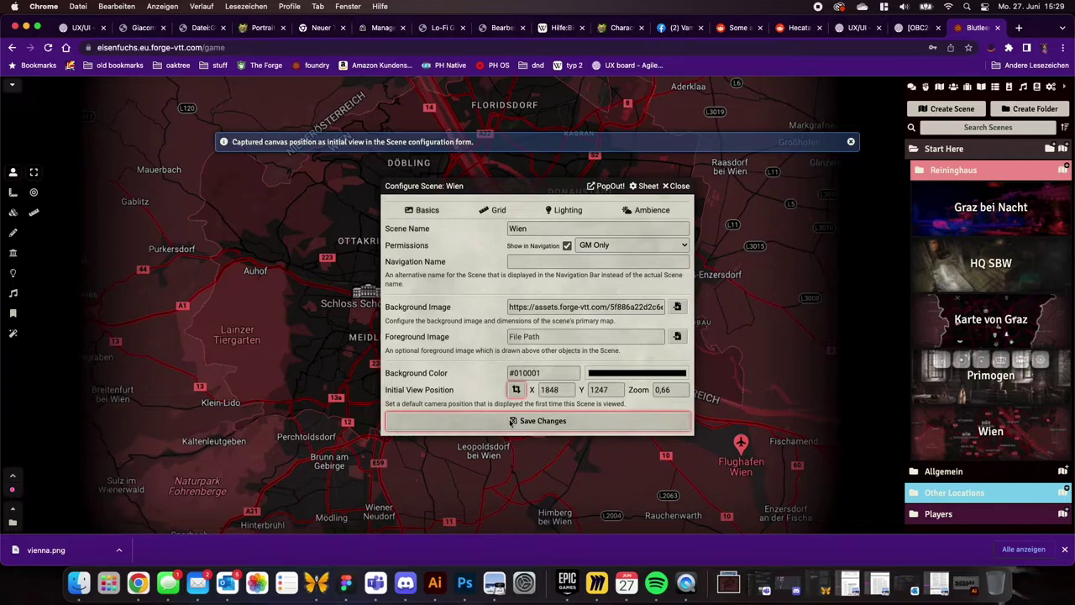
Give the Wien scene the Embers weather effect and the City playlist
{"action": "left_click", "coordinate": [639, 215]}
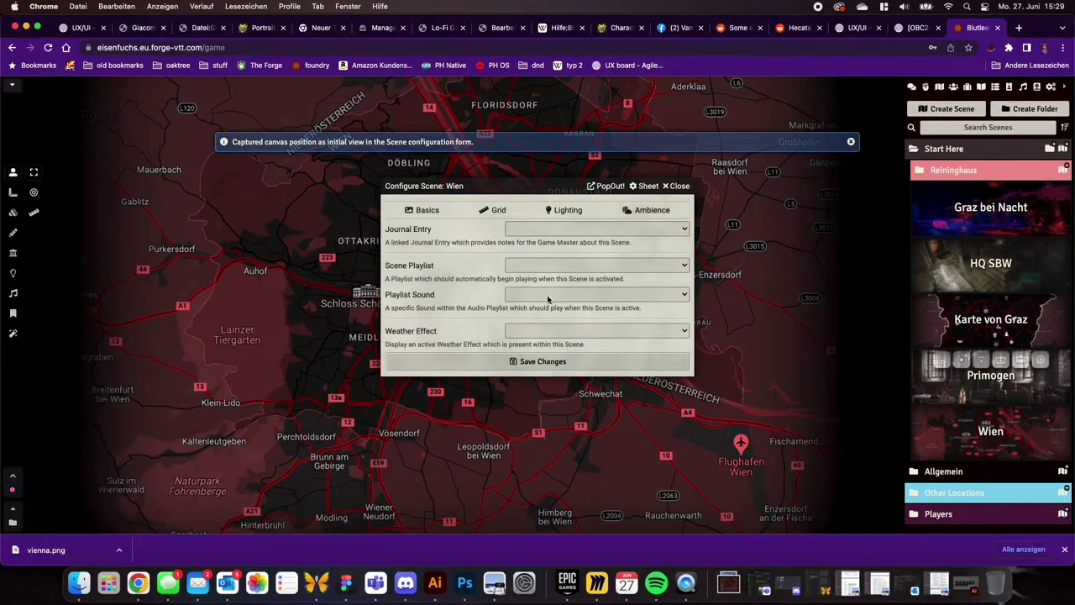
{"action": "left_click", "coordinate": [551, 332]}
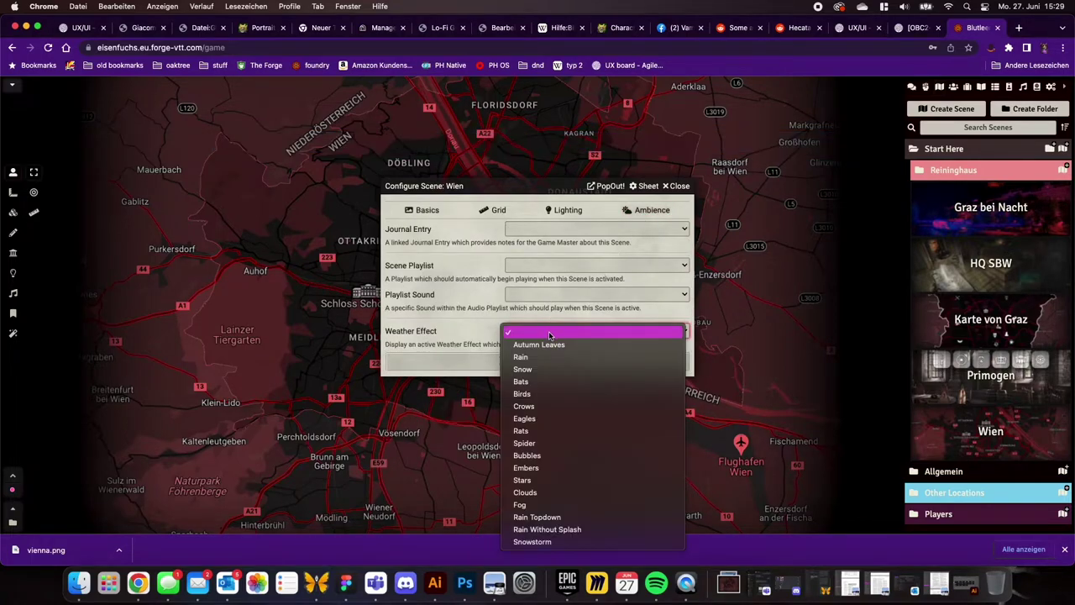
{"action": "left_click", "coordinate": [541, 469]}
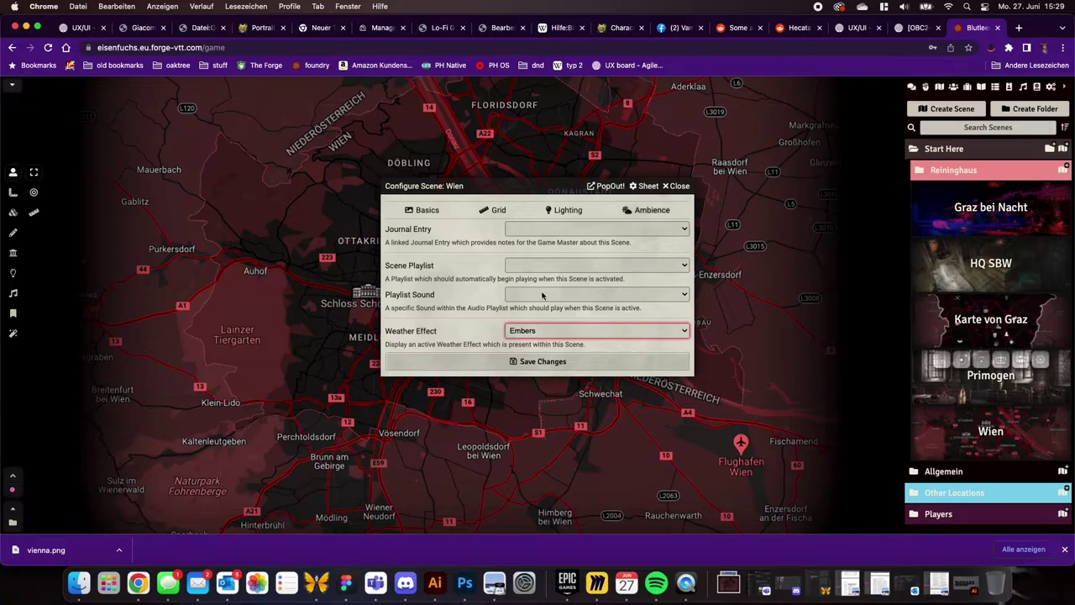
{"action": "left_click", "coordinate": [549, 265]}
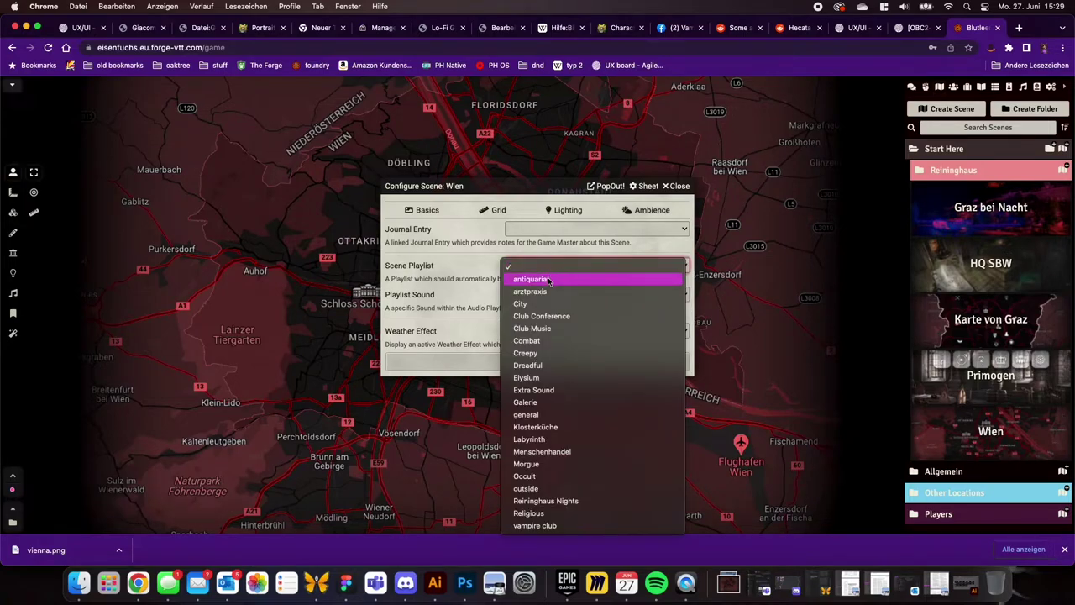
{"action": "left_click", "coordinate": [539, 304]}
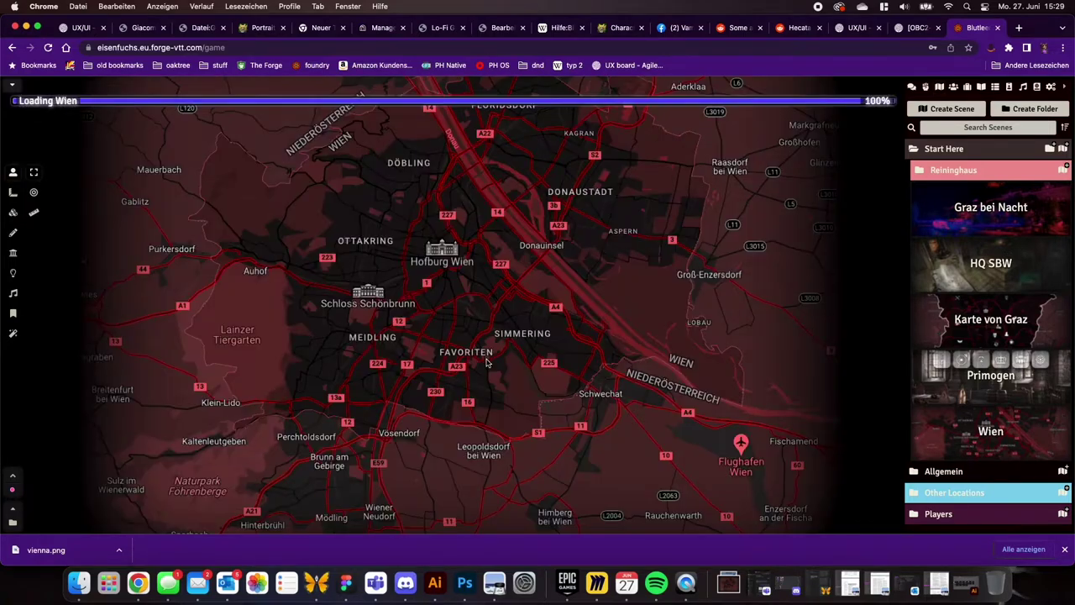
Pan and zoom the Wien map and close the vienna.png download bar
{"action": "scroll", "coordinate": [502, 306], "scroll_direction": "down", "scroll_amount": 3}
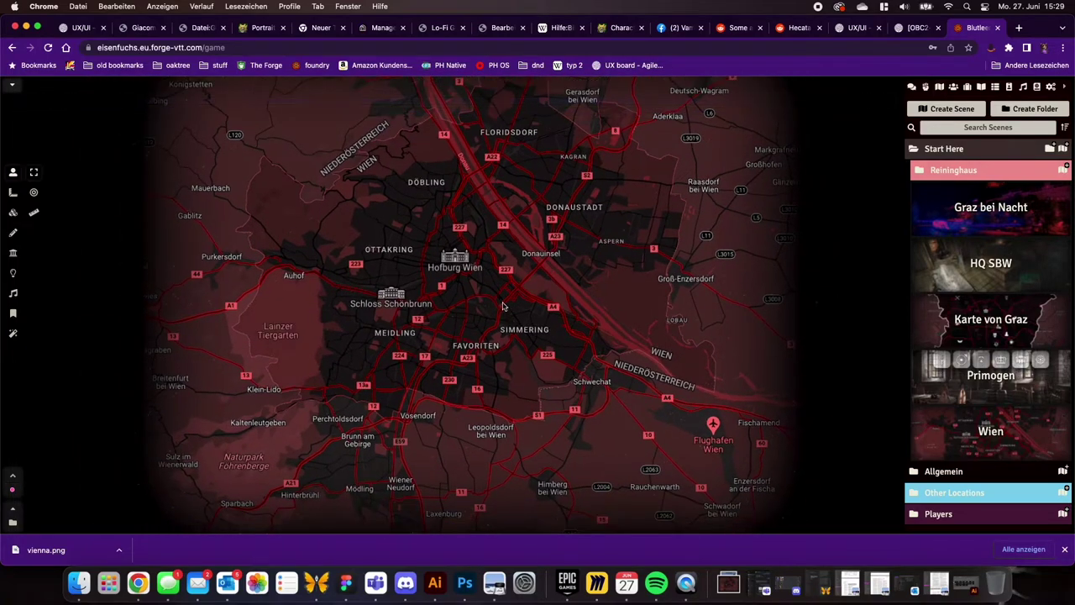
{"action": "key", "text": "Up"}
{"action": "key", "text": "Left"}
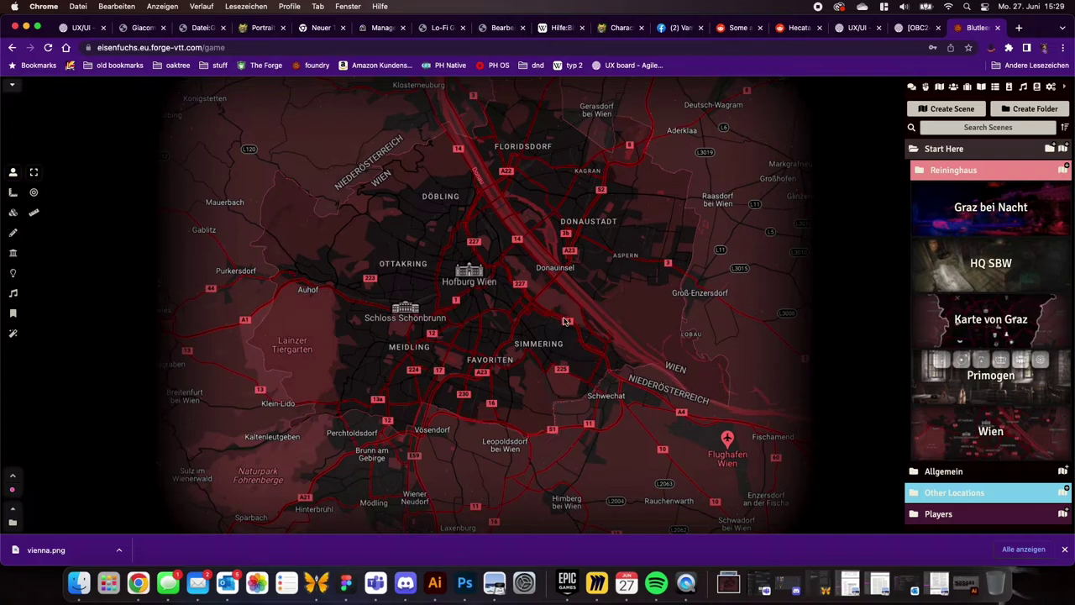
{"action": "scroll", "coordinate": [567, 321], "scroll_direction": "down", "scroll_amount": 1}
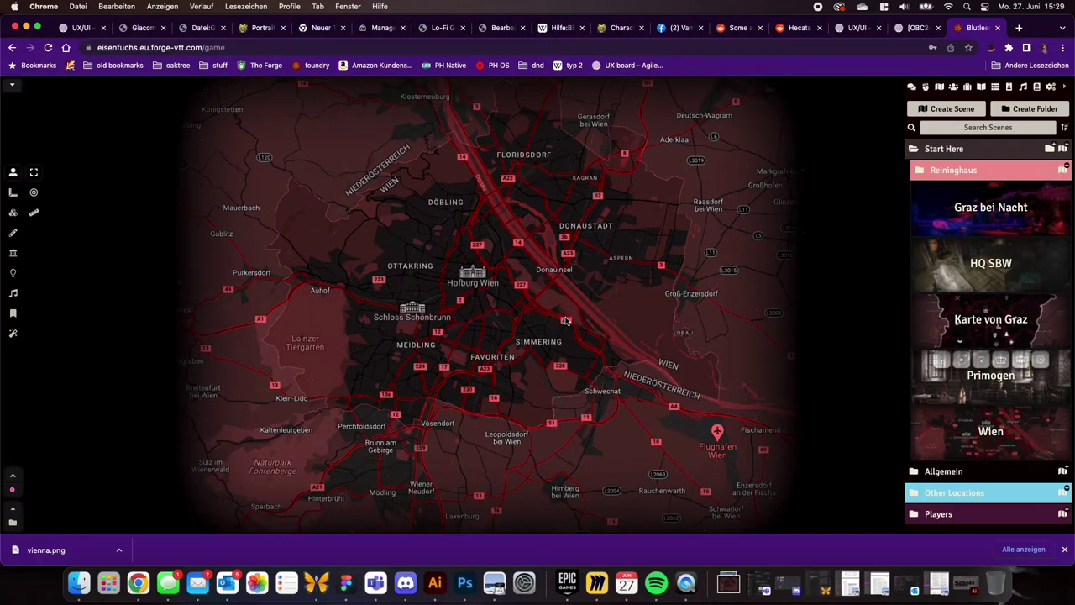
{"action": "left_click", "coordinate": [1064, 550]}
{"action": "scroll", "coordinate": [547, 338], "scroll_direction": "up", "scroll_amount": 1}
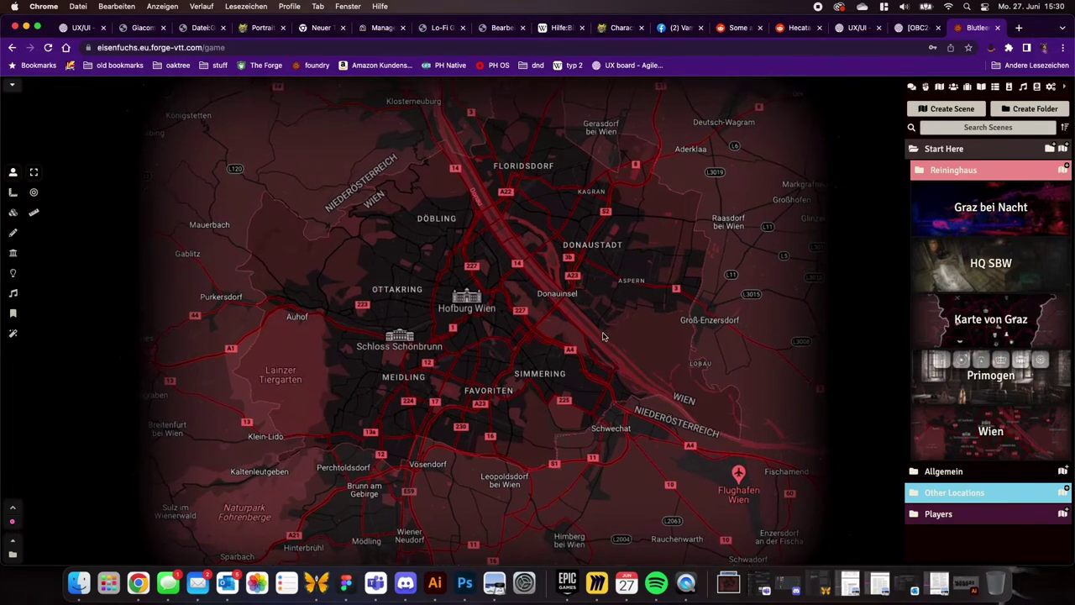
{"action": "left_click_drag", "start_coordinate": [606, 337], "coordinate": [594, 333]}
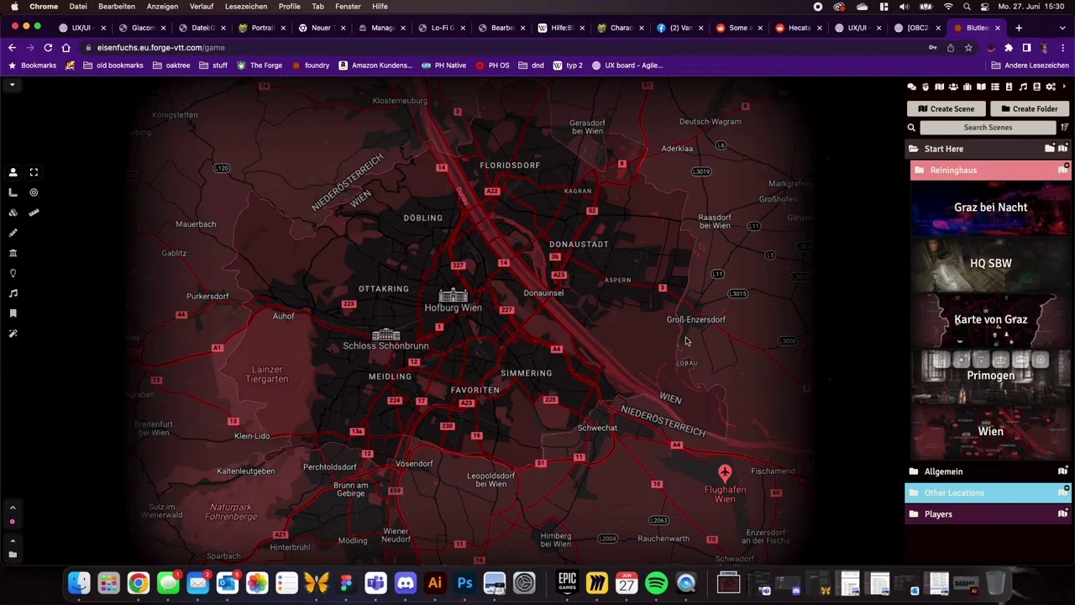
Draw a new tile just above Schloss Schönbrunn on the Wien map
{"action": "left_click", "coordinate": [12, 213]}
{"action": "left_click_drag", "start_coordinate": [371, 300], "coordinate": [406, 329]}
{"action": "left_click", "coordinate": [34, 192]}
{"action": "left_click_drag", "start_coordinate": [342, 311], "coordinate": [357, 328]}
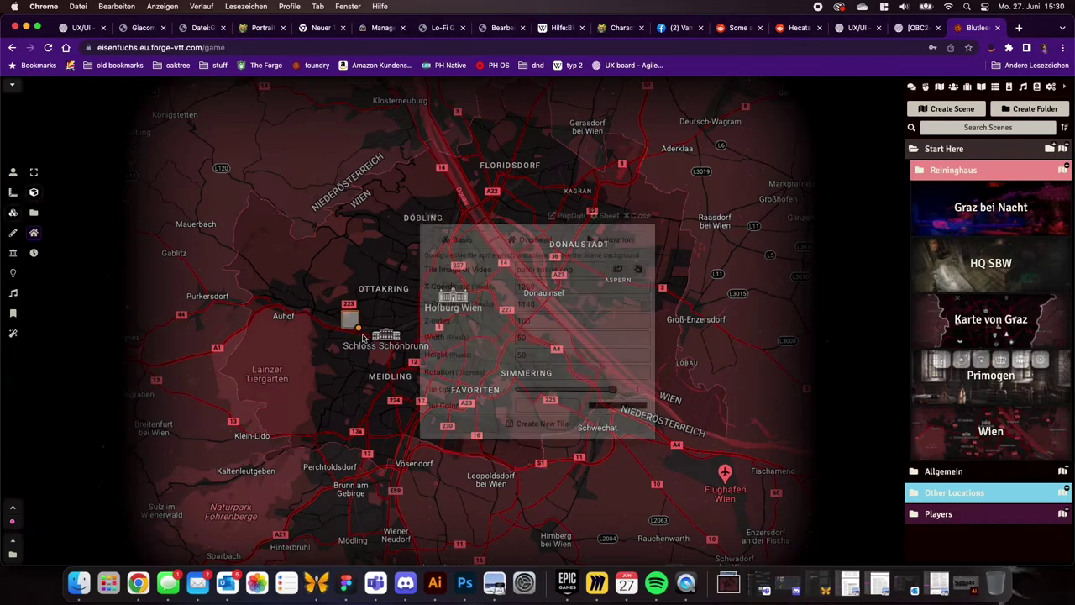
{"action": "left_click", "coordinate": [638, 270]}
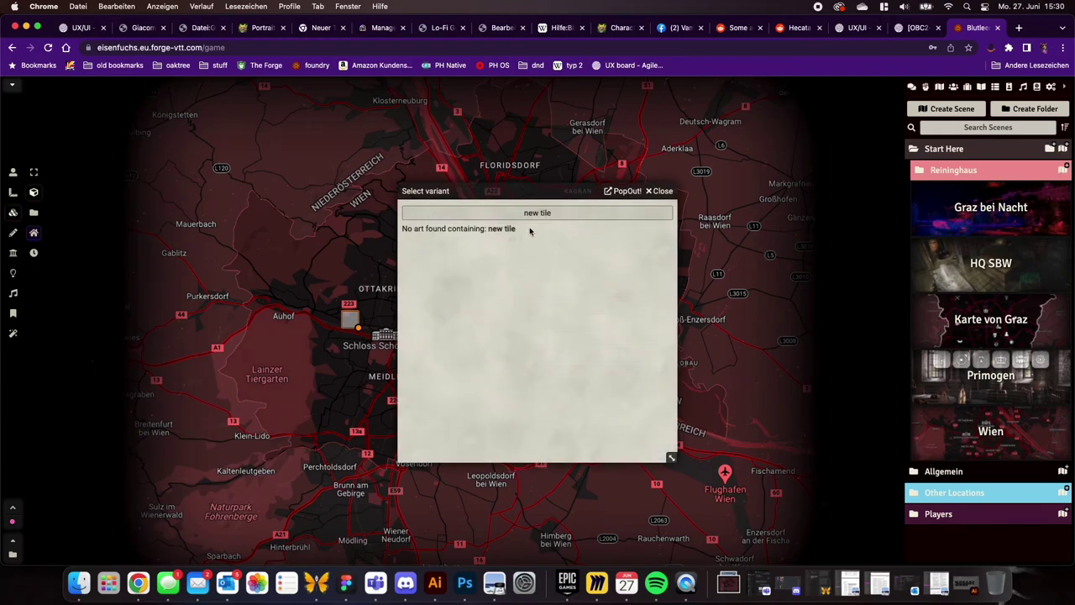
{"action": "left_click", "coordinate": [659, 194]}
Give the tile gangrel.png from pictures/vampire/symbols/white and create it
{"action": "left_click", "coordinate": [618, 269]}
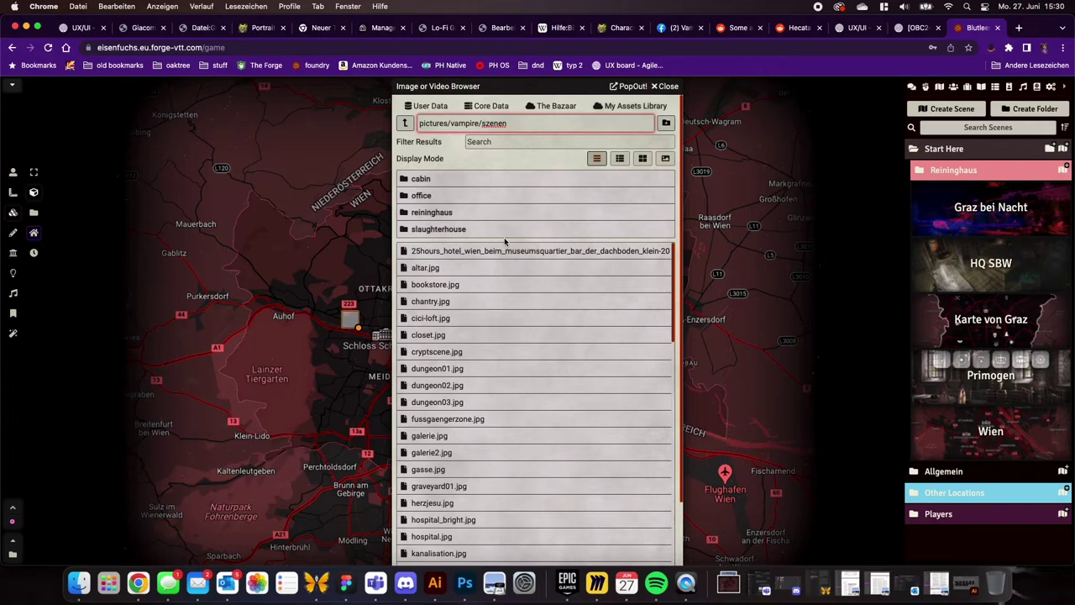
{"action": "left_click", "coordinate": [405, 123]}
{"action": "left_click", "coordinate": [426, 264]}
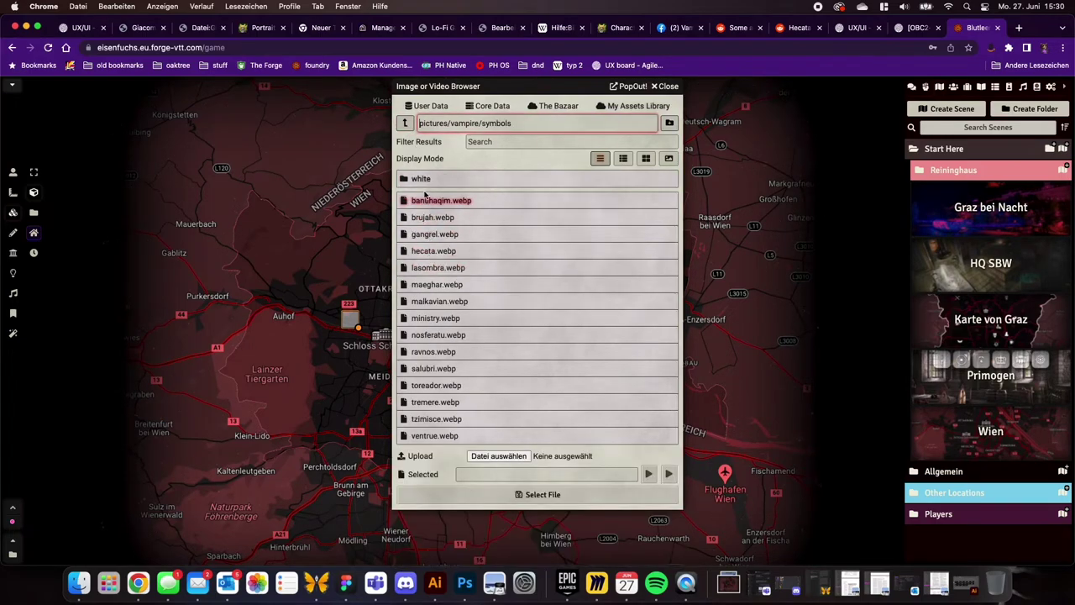
{"action": "left_click", "coordinate": [420, 178]}
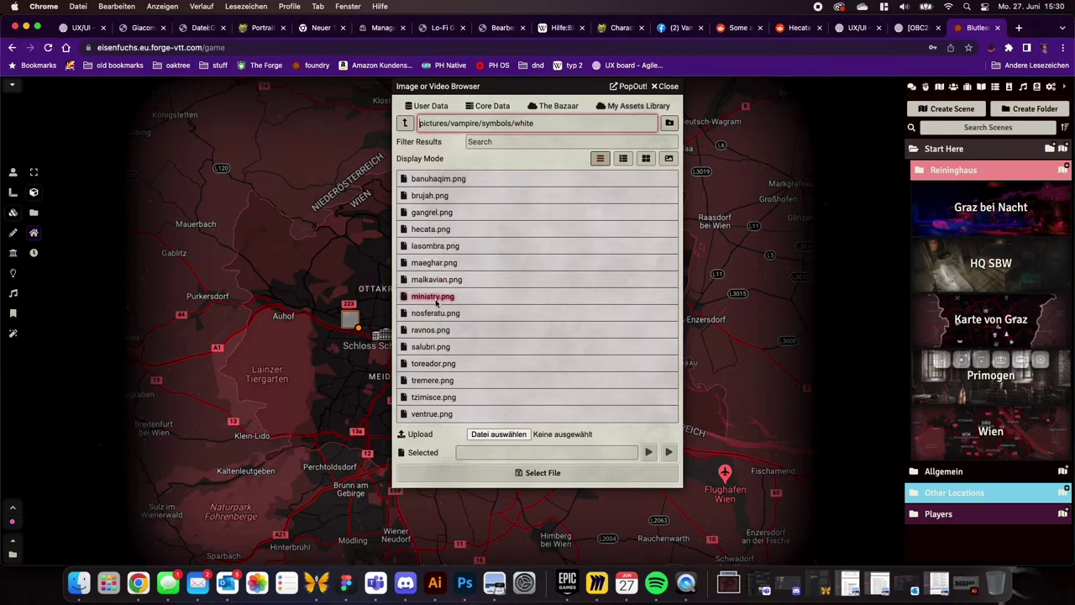
{"action": "left_click", "coordinate": [432, 212]}
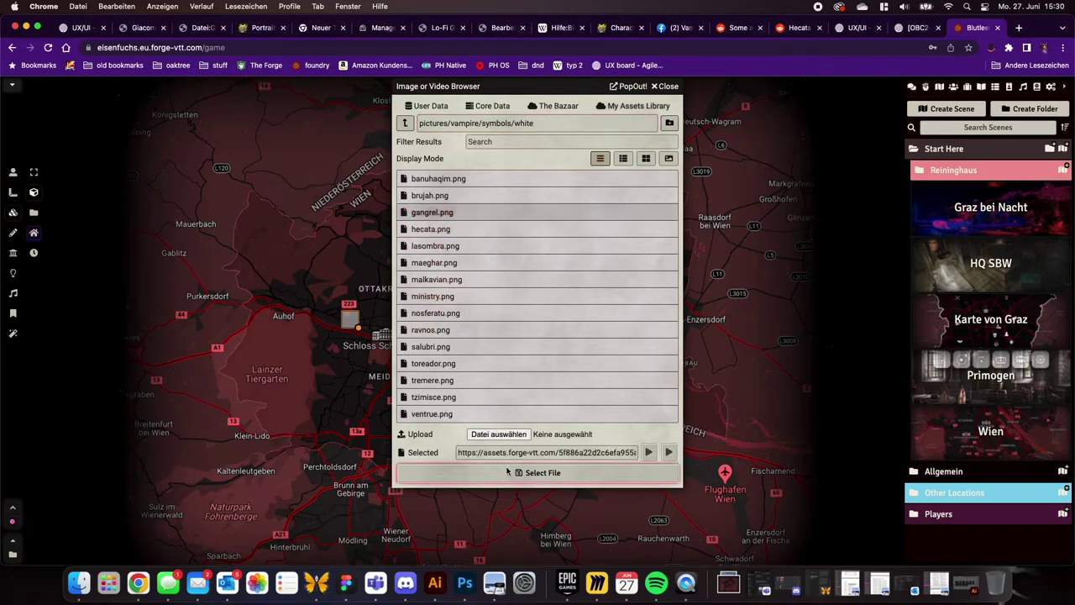
{"action": "left_click", "coordinate": [507, 471]}
{"action": "left_click", "coordinate": [512, 427]}
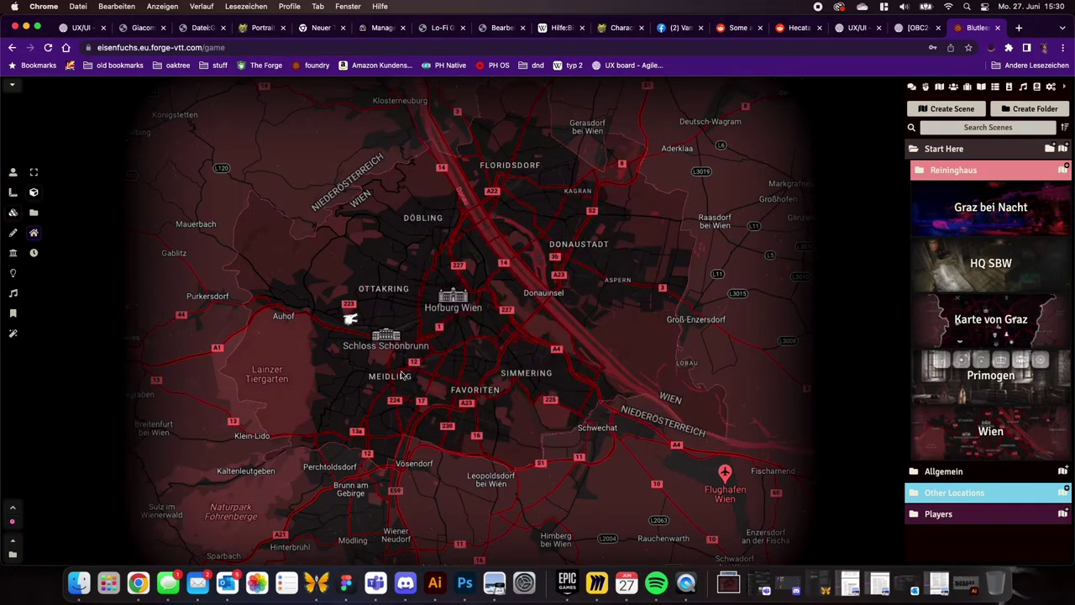
Move the Gangrel tile toward Döbling and add a malkavian.png tile near Simmering
{"action": "left_click_drag", "start_coordinate": [350, 320], "coordinate": [412, 263]}
{"action": "left_click_drag", "start_coordinate": [519, 350], "coordinate": [537, 370]}
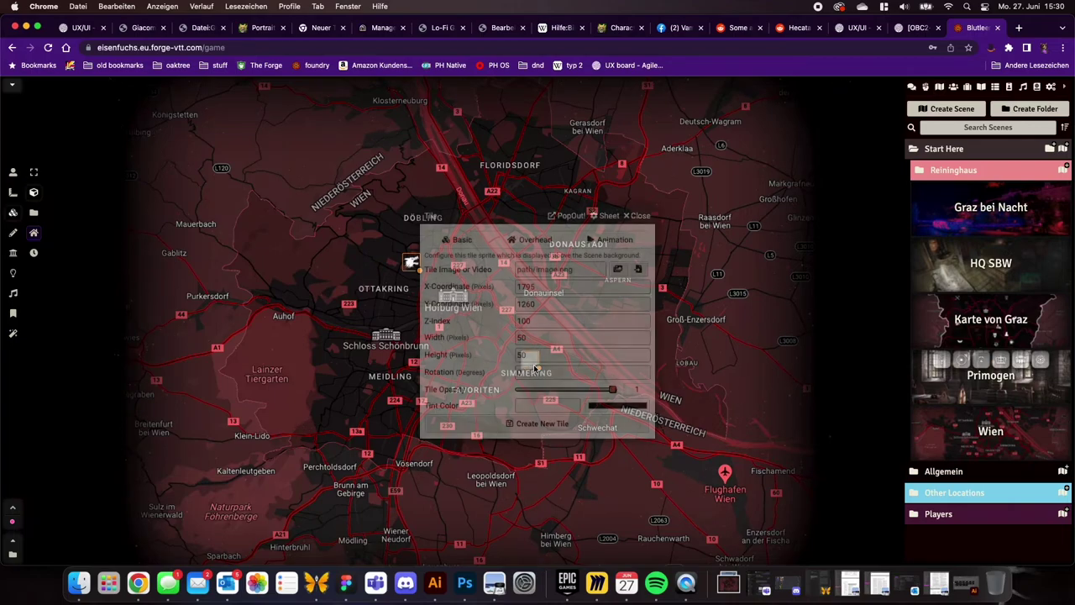
{"action": "left_click", "coordinate": [637, 271]}
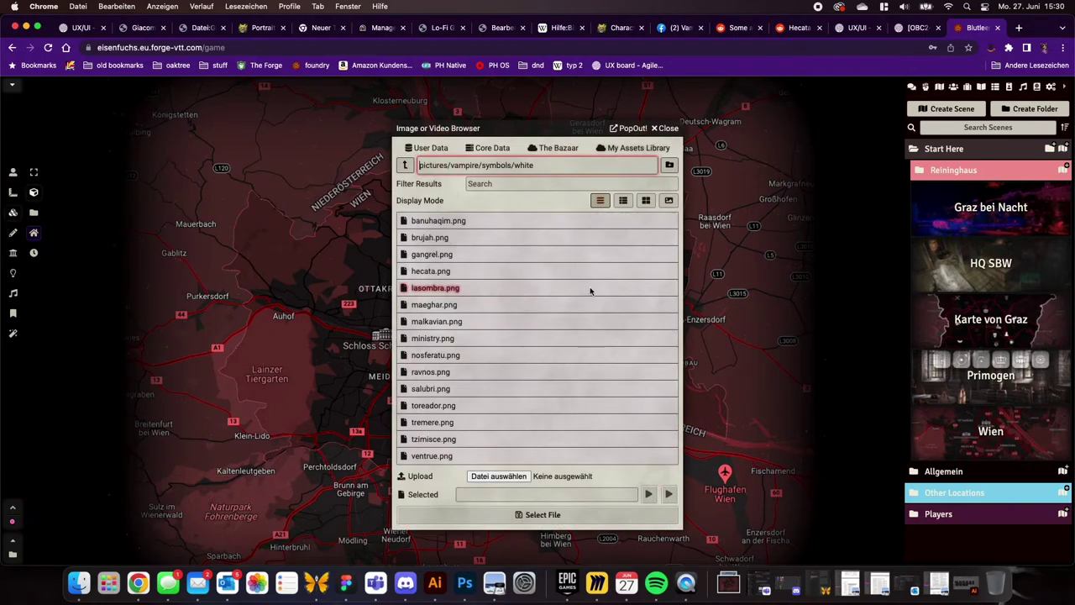
{"action": "left_click", "coordinate": [445, 326]}
{"action": "left_click", "coordinate": [571, 514]}
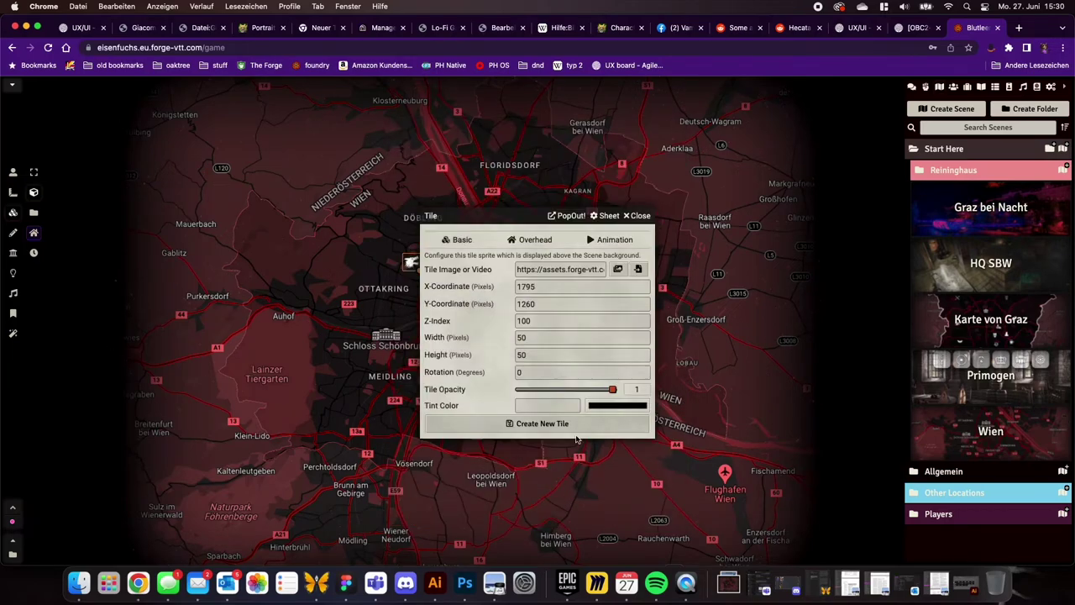
{"action": "left_click", "coordinate": [576, 429]}
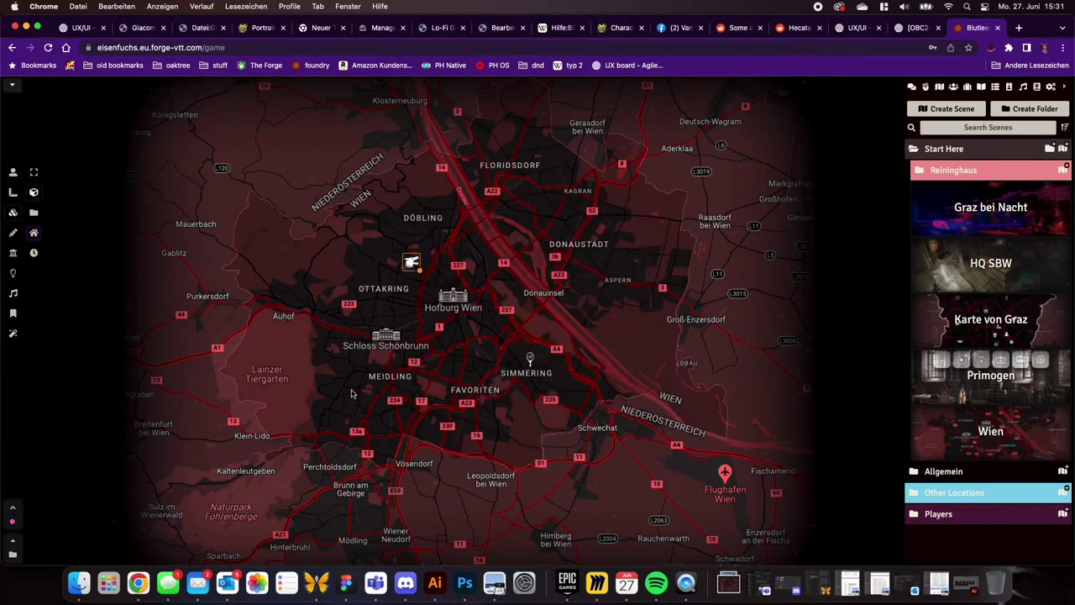
Add a ventrue.png clan-symbol tile near Meidling
{"action": "left_click_drag", "start_coordinate": [352, 393], "coordinate": [366, 408]}
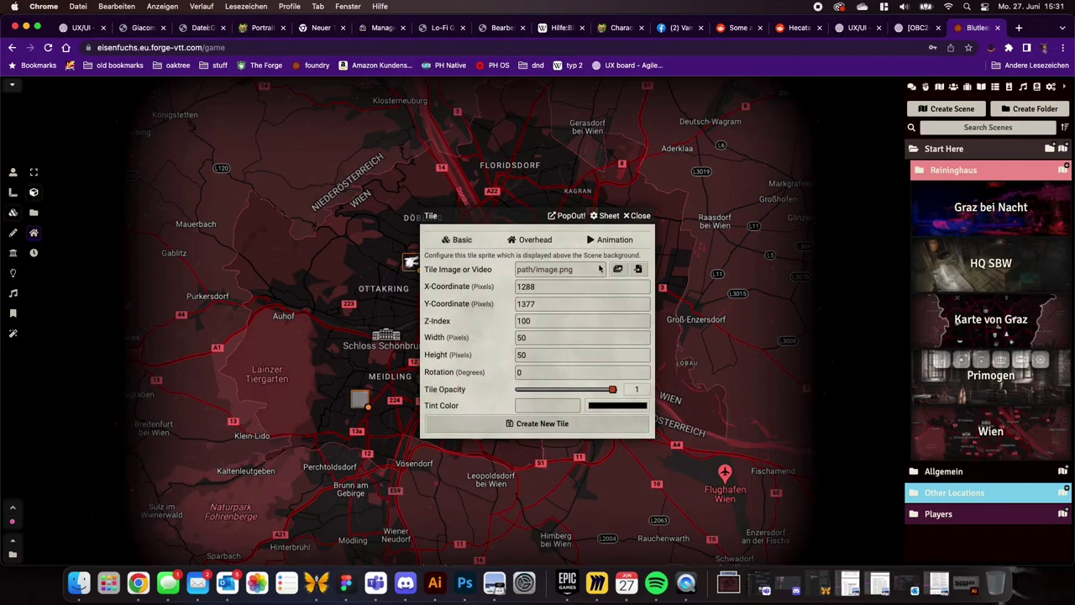
{"action": "left_click", "coordinate": [618, 269]}
{"action": "left_click", "coordinate": [434, 460]}
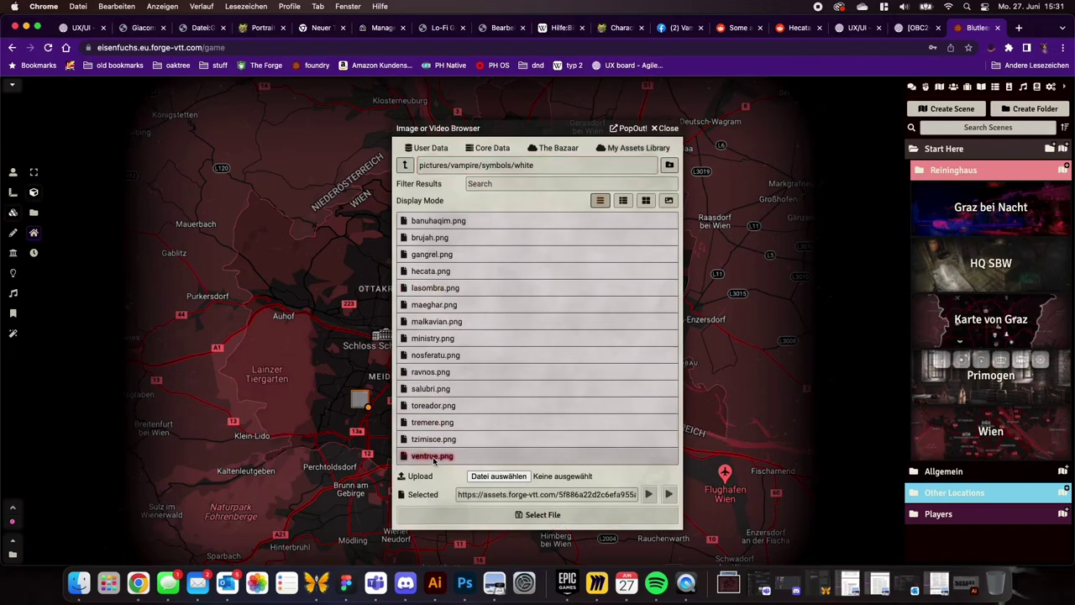
{"action": "left_click", "coordinate": [474, 513]}
{"action": "left_click", "coordinate": [554, 420]}
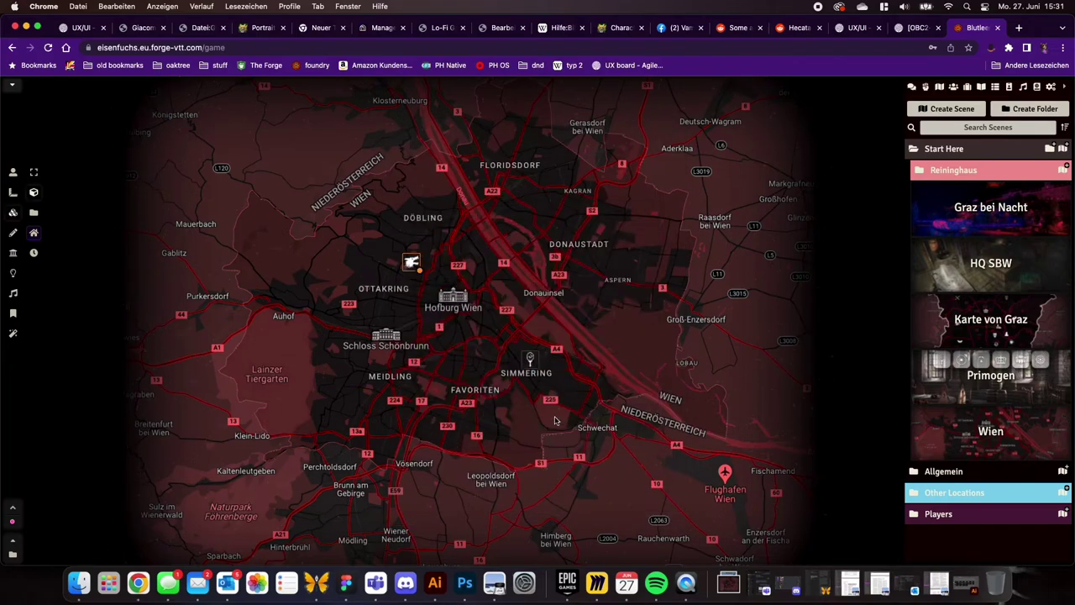
Add a toreador.png clan-symbol tile near Donaustadt
{"action": "left_click", "coordinate": [583, 237]}
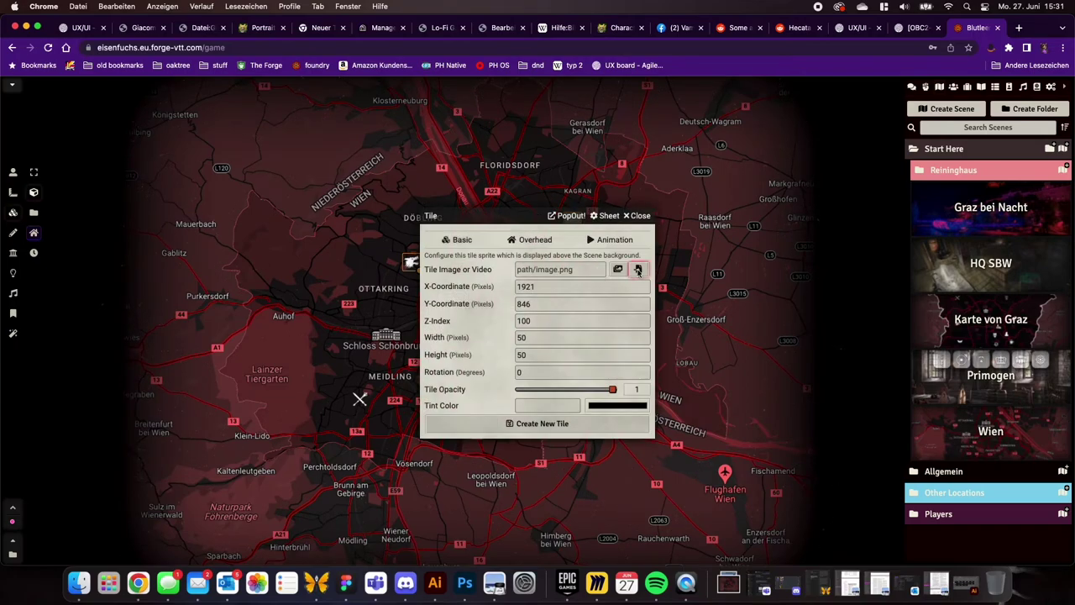
{"action": "left_click", "coordinate": [637, 269]}
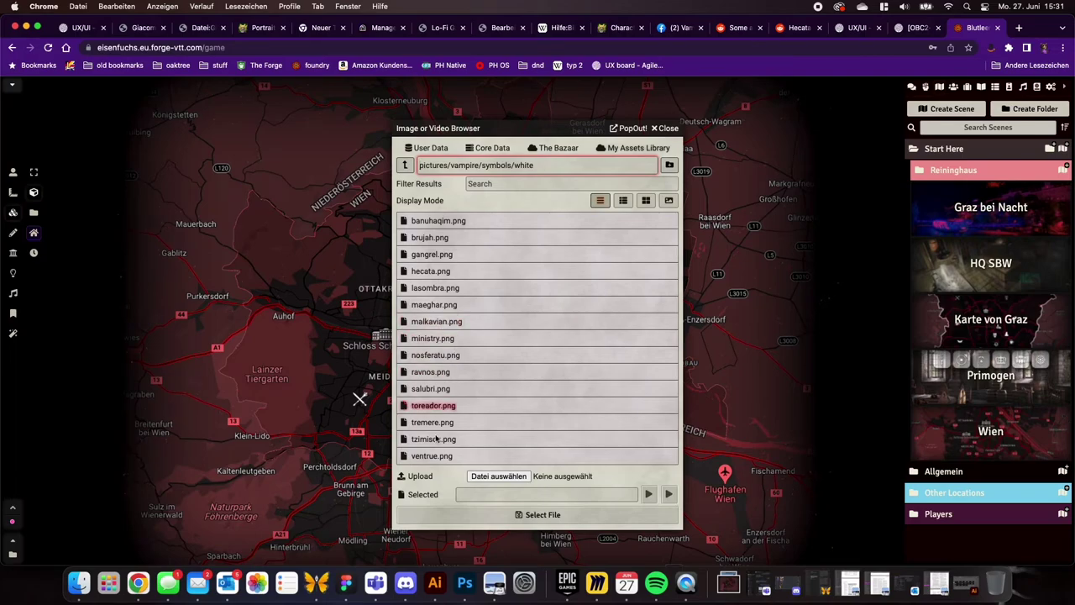
{"action": "left_click", "coordinate": [445, 406]}
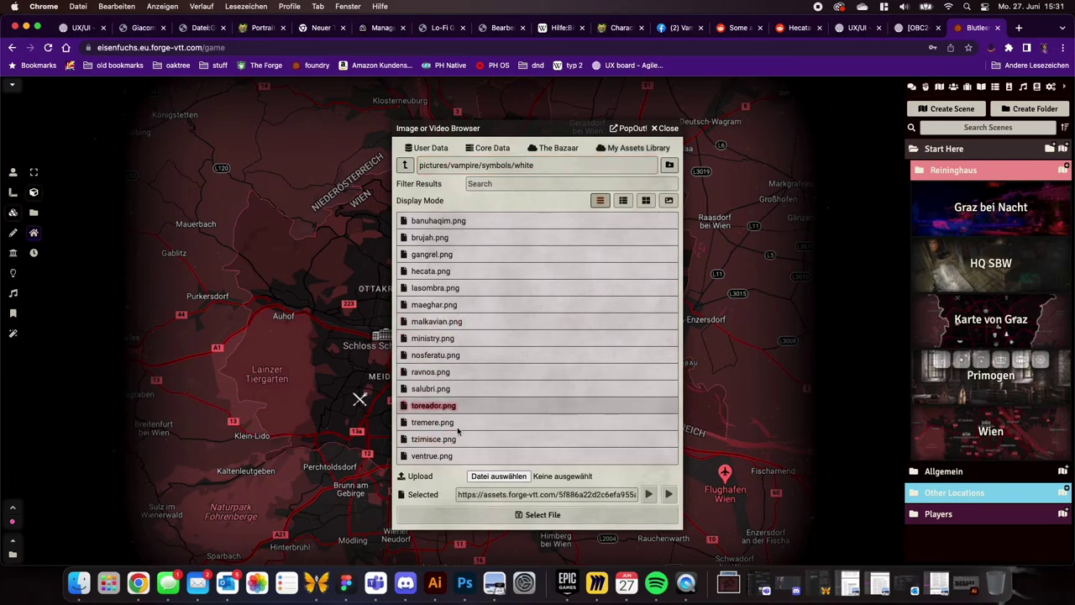
{"action": "left_click", "coordinate": [488, 514]}
{"action": "left_click", "coordinate": [565, 422]}
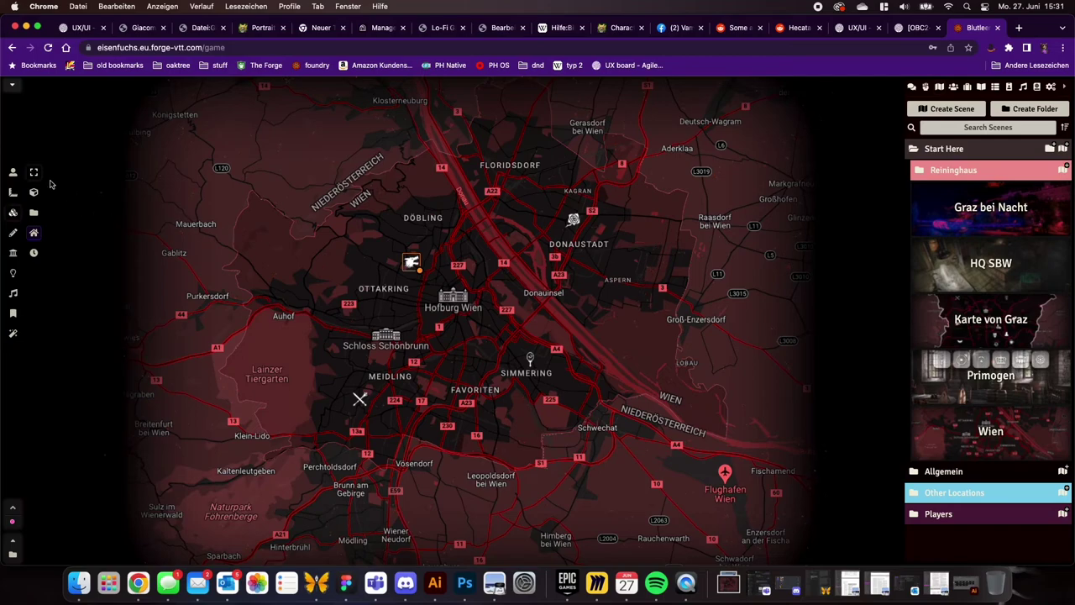
{"action": "left_click_drag", "start_coordinate": [257, 259], "coordinate": [289, 281]}
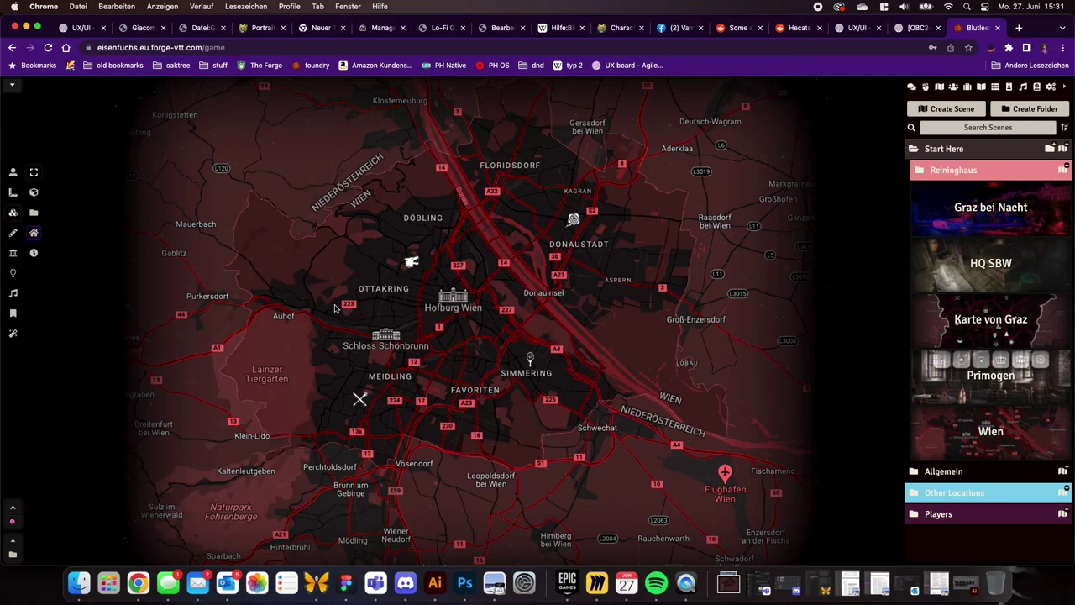